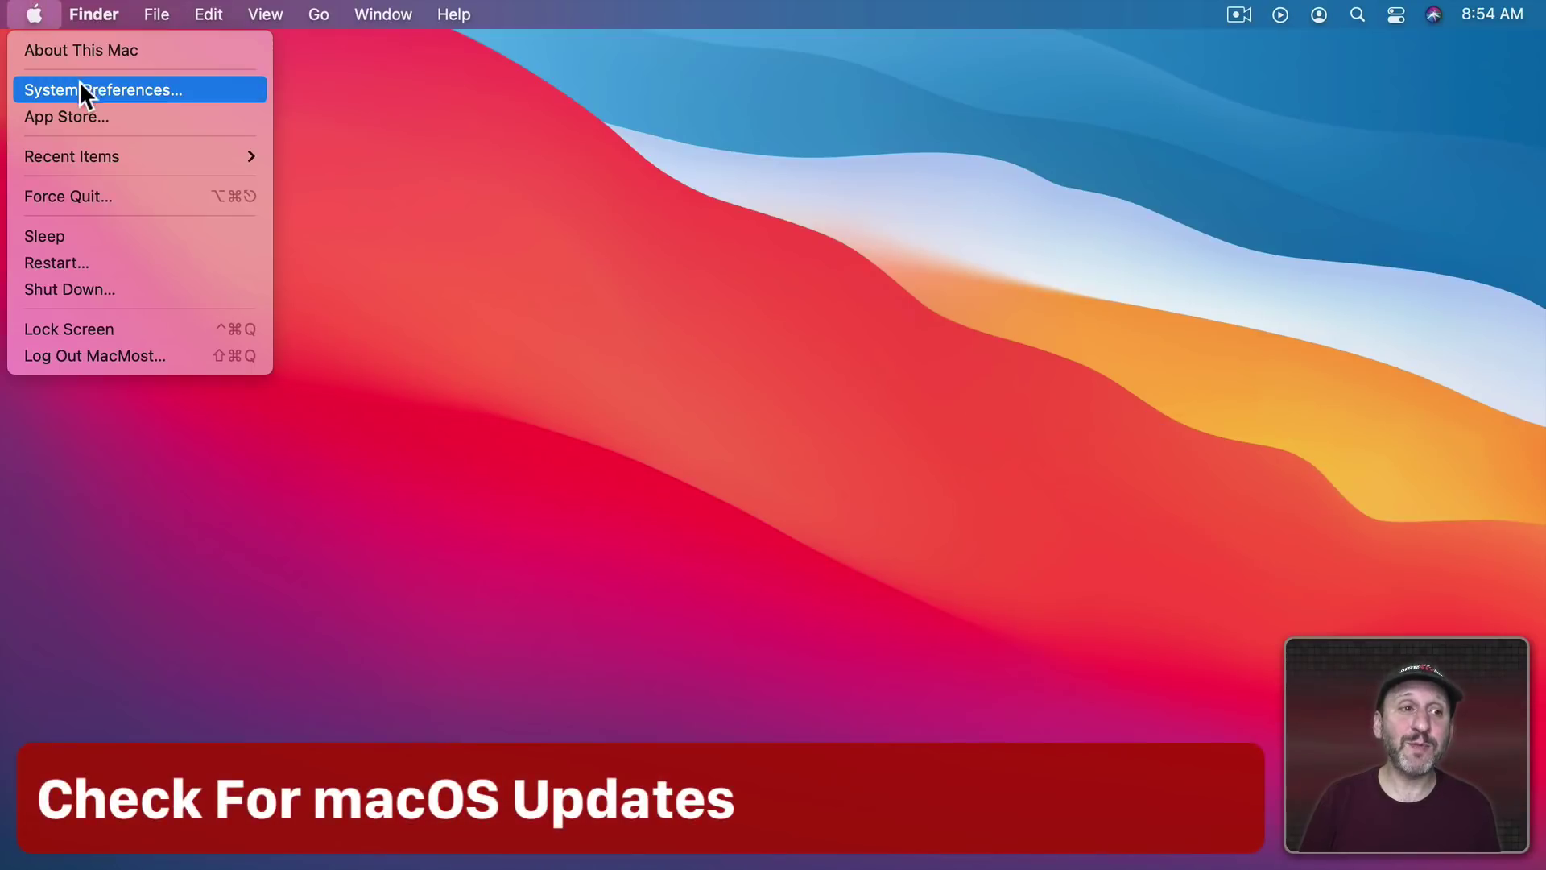
Step: Run Software Update, which confirms macOS Big Sur 11.2.3 is up to date
left_click(80, 90)
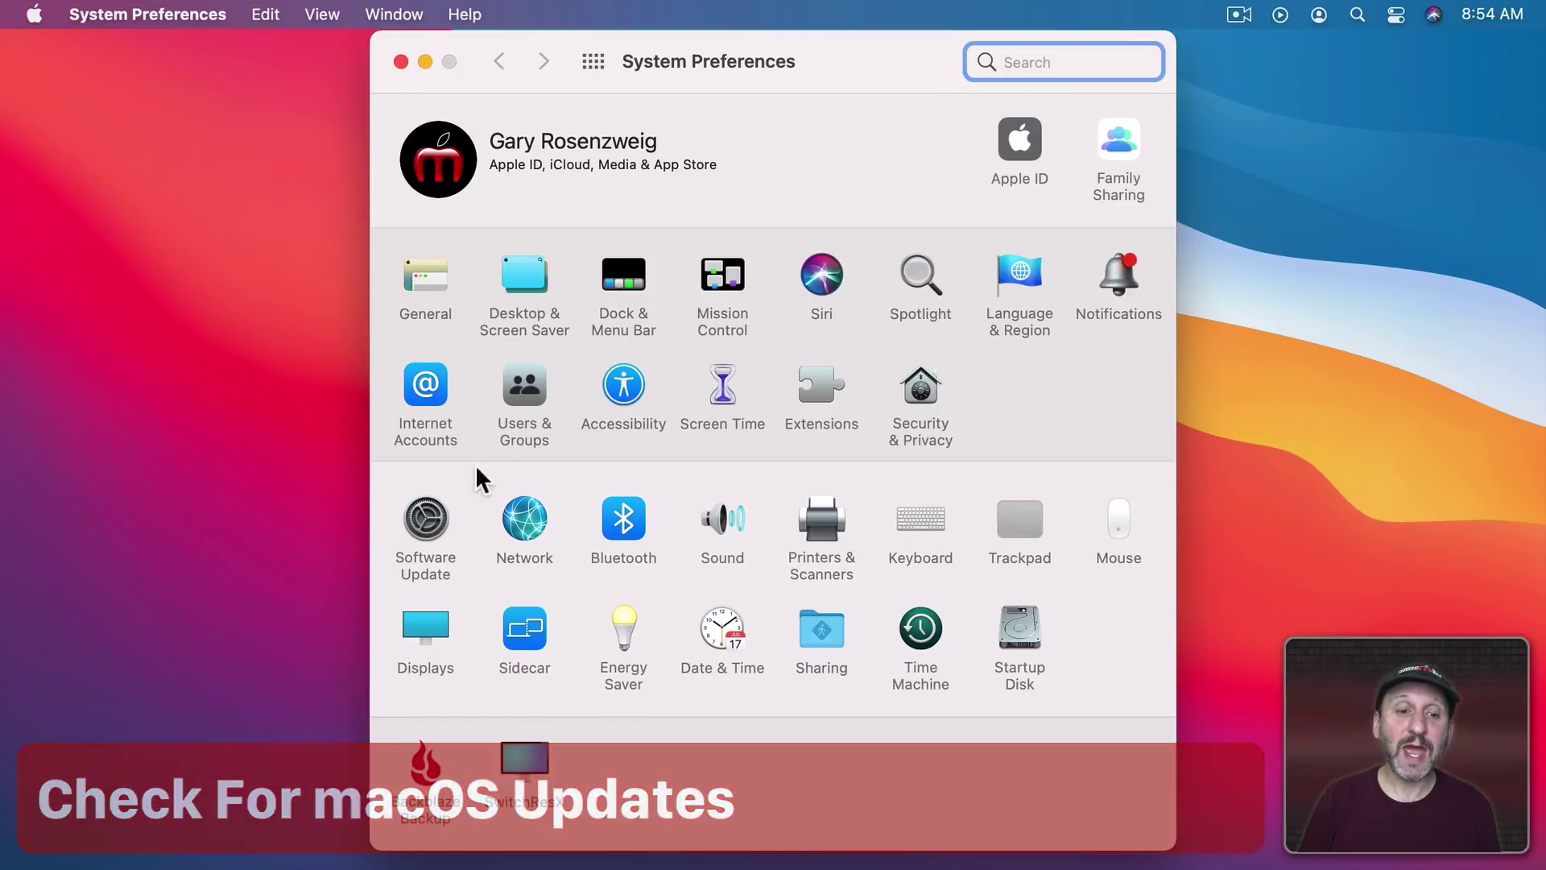
left_click(437, 529)
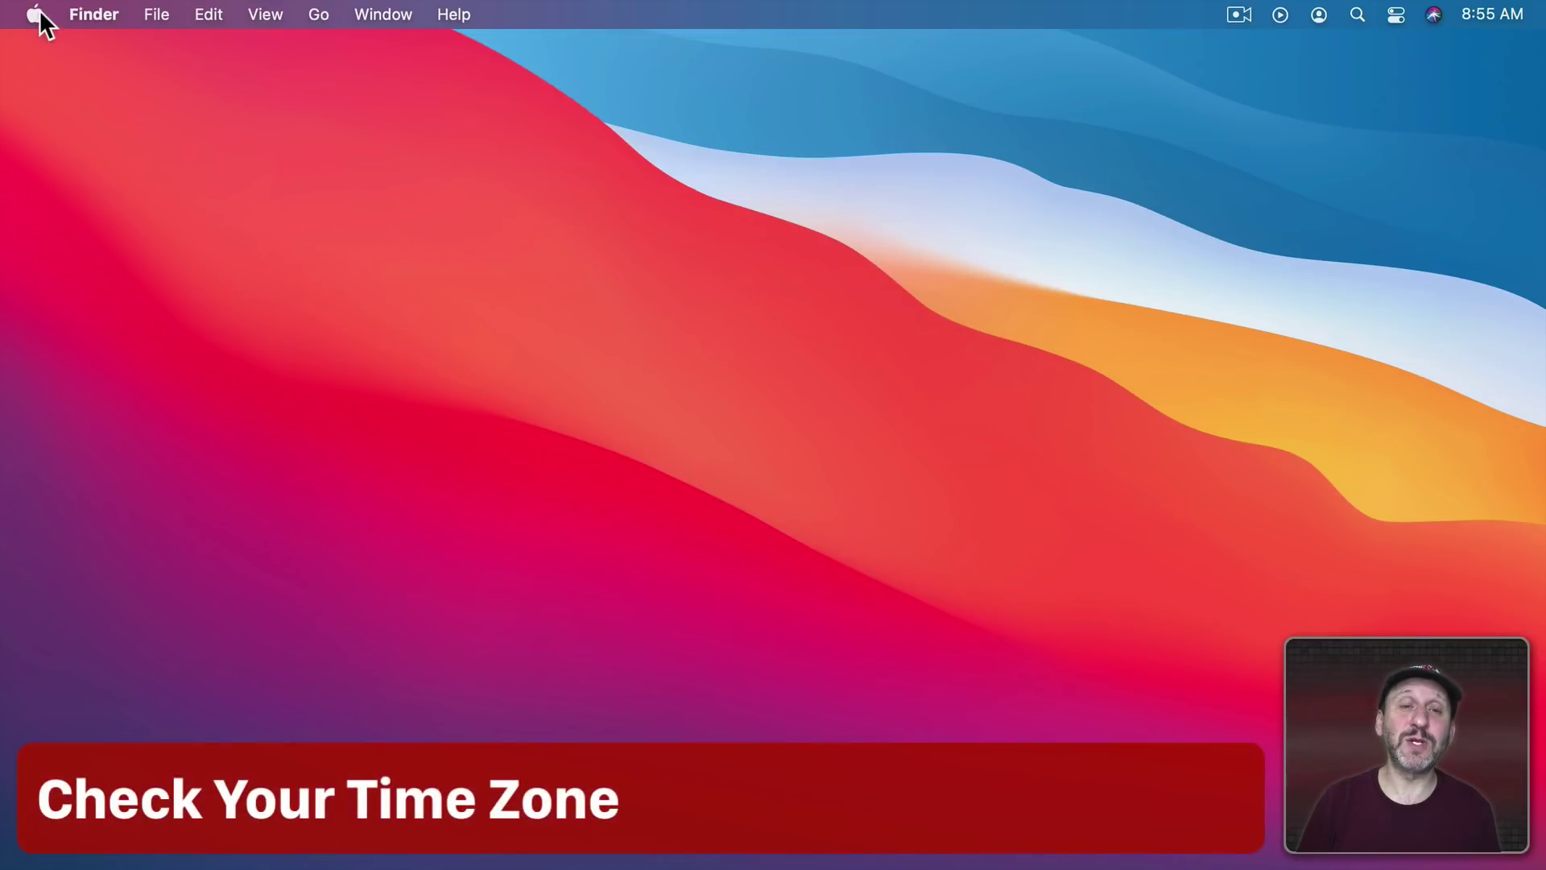
Step: Confirm the time zone is set automatically to Mountain Daylight Time with El Paso as closest city
left_click(37, 13)
left_click(50, 89)
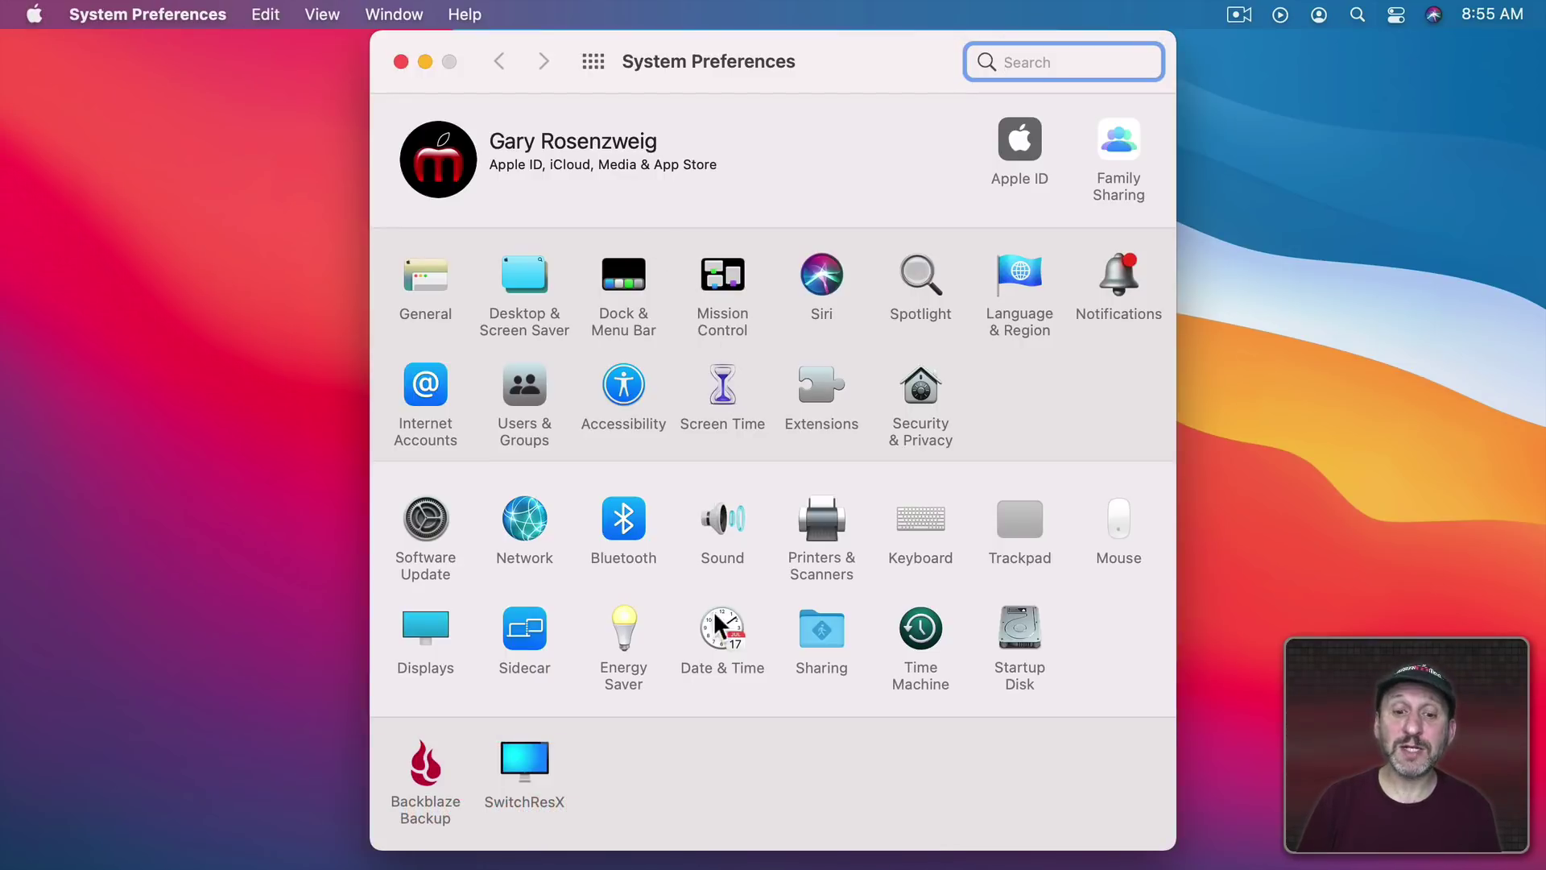
left_click(719, 624)
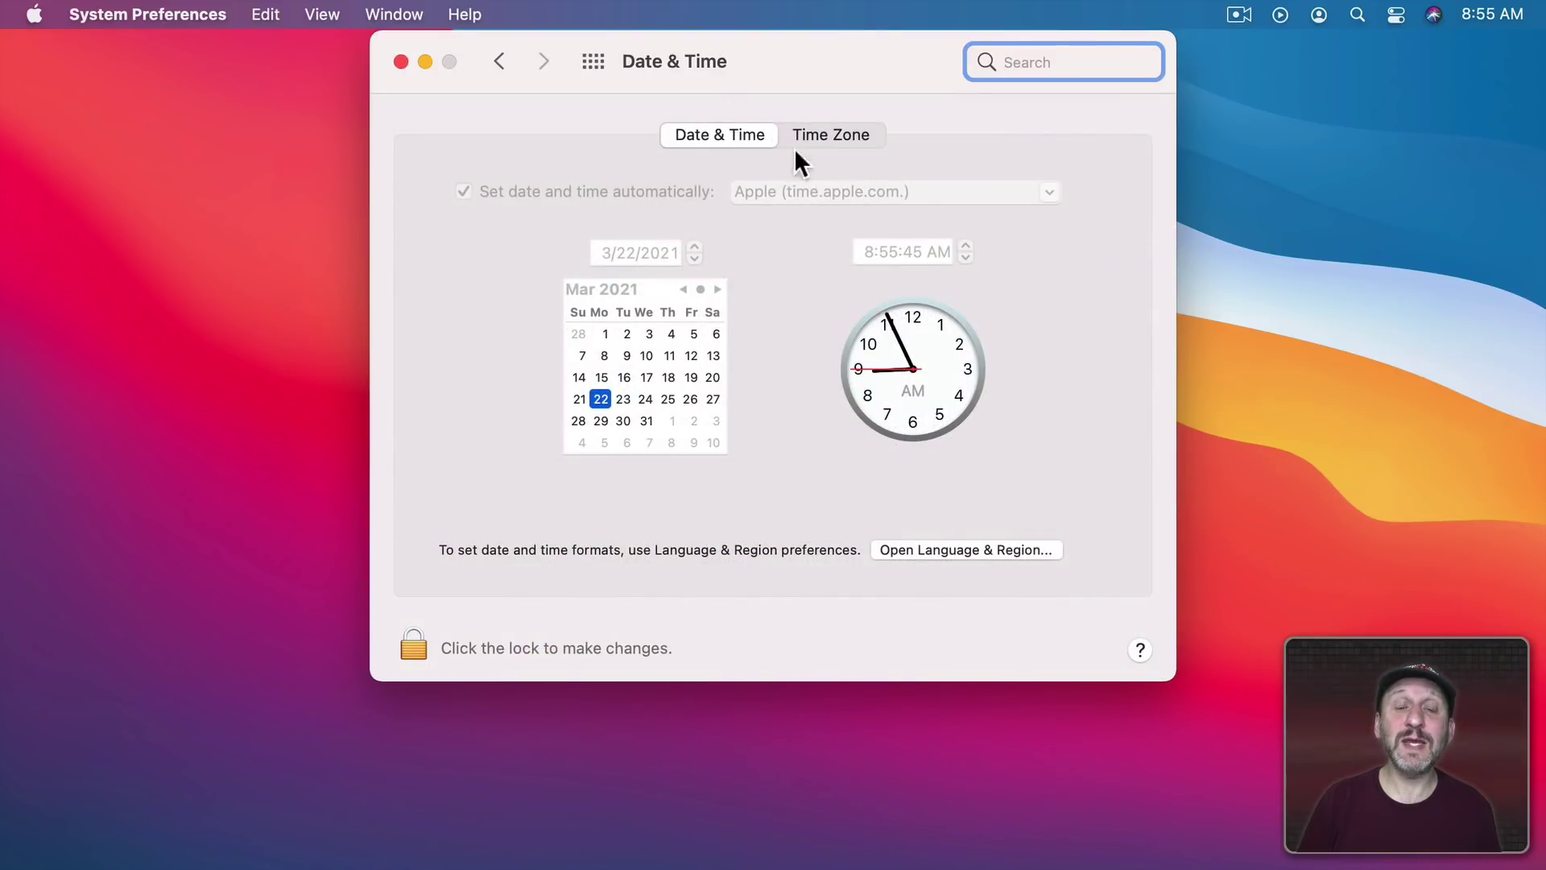
left_click(839, 138)
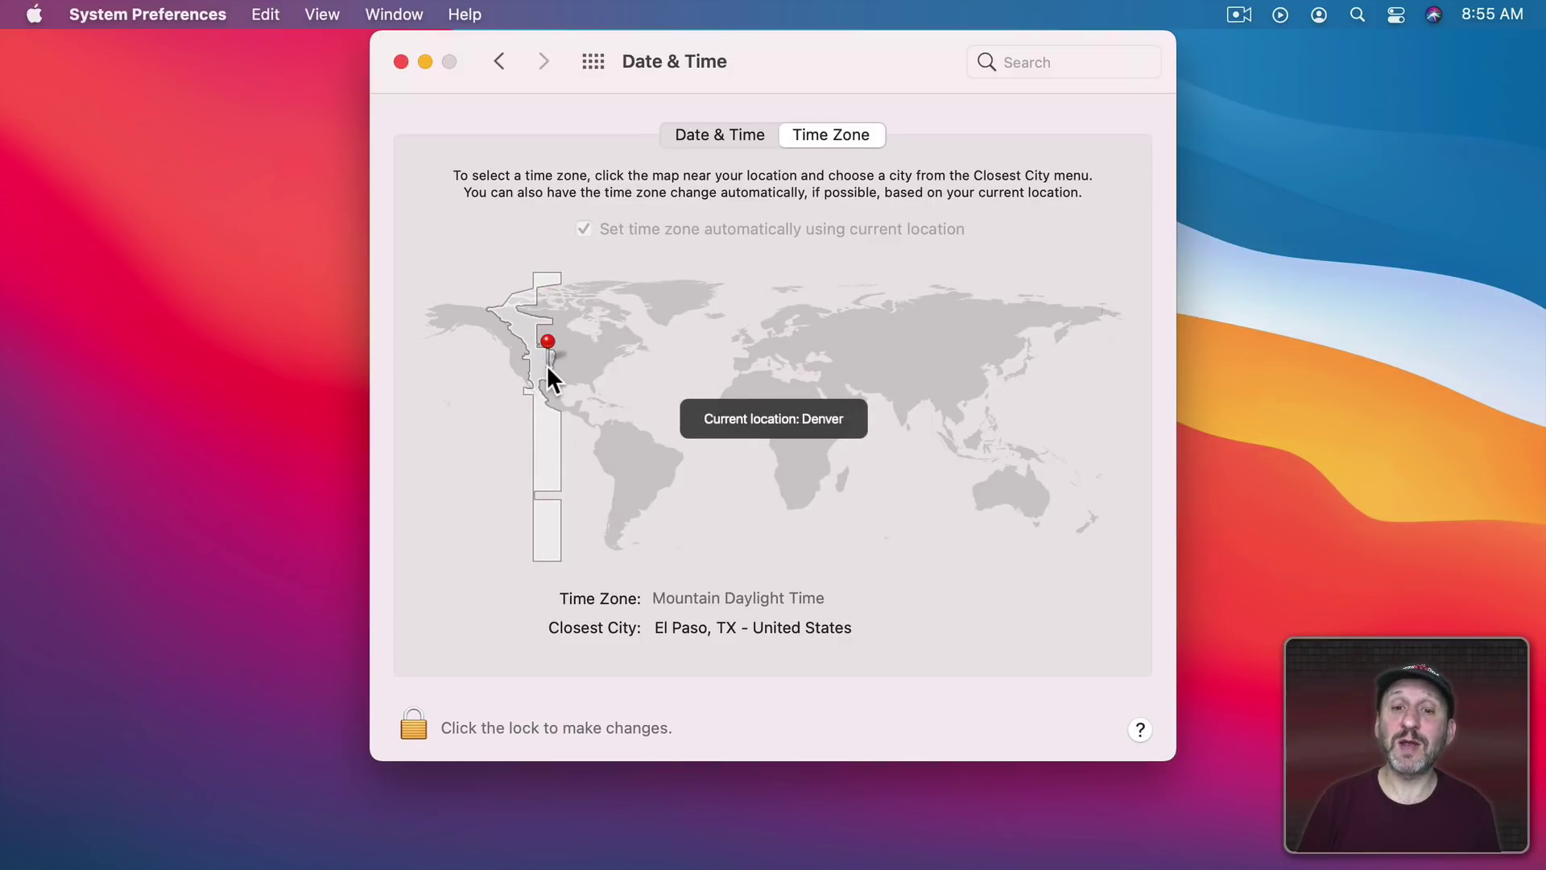
left_click(593, 63)
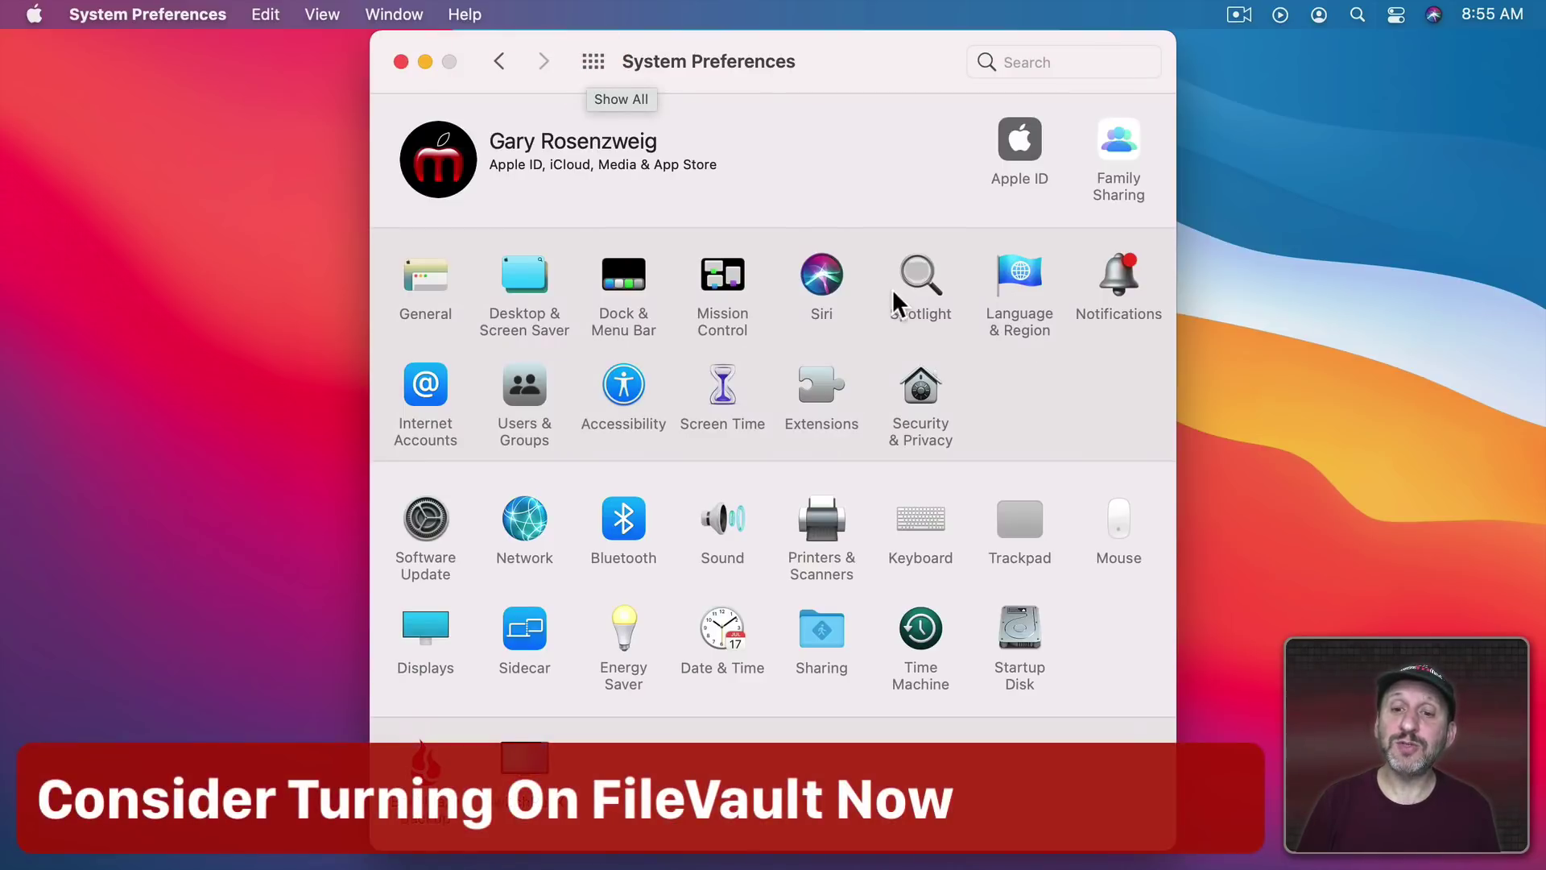
left_click(915, 382)
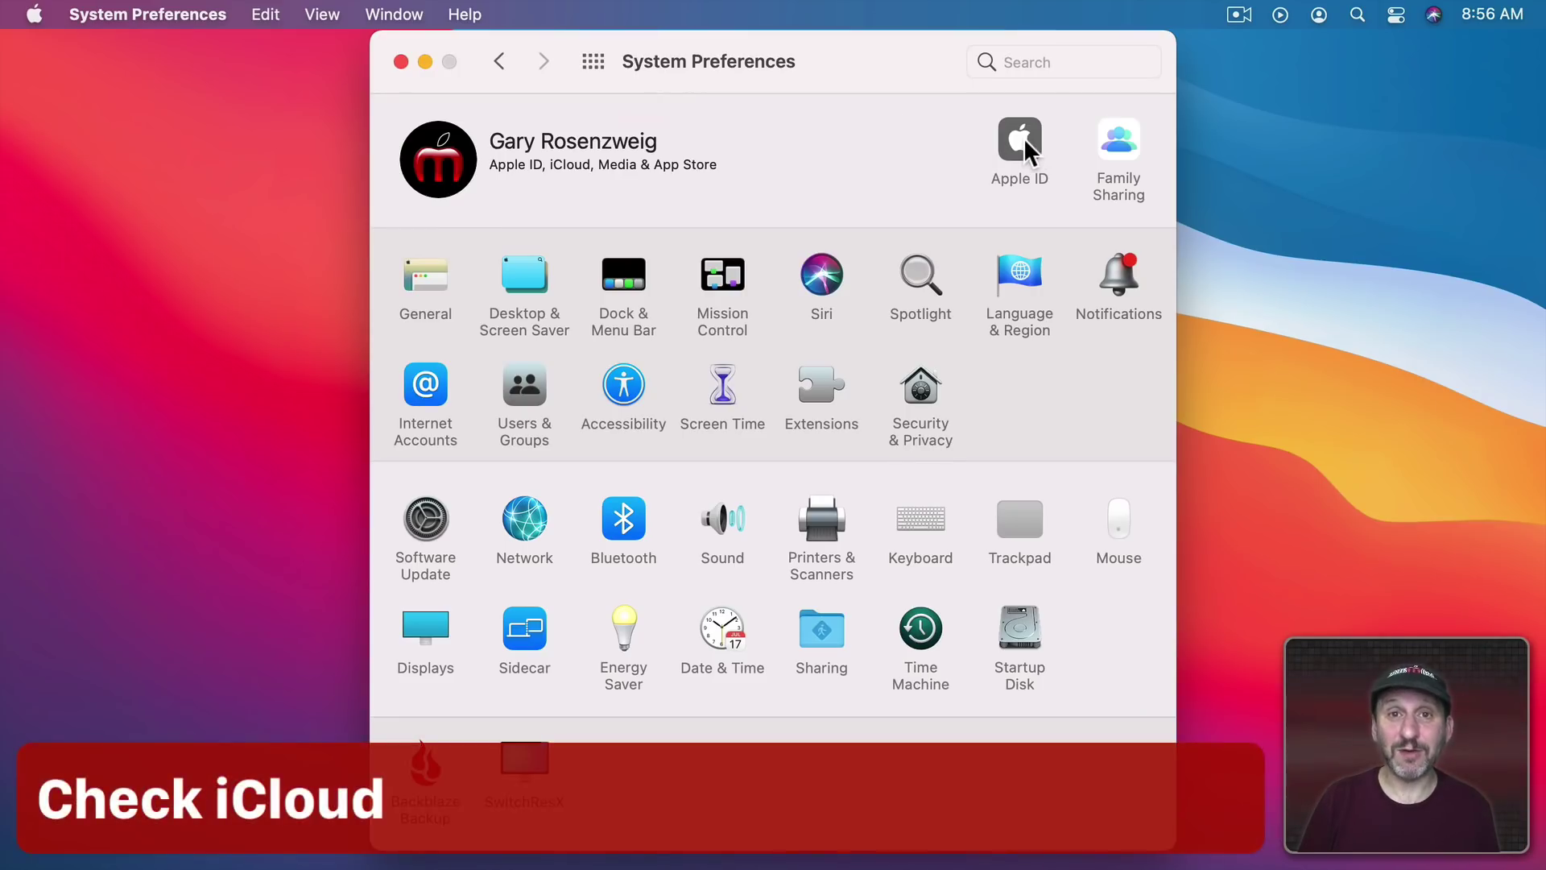
left_click(1023, 138)
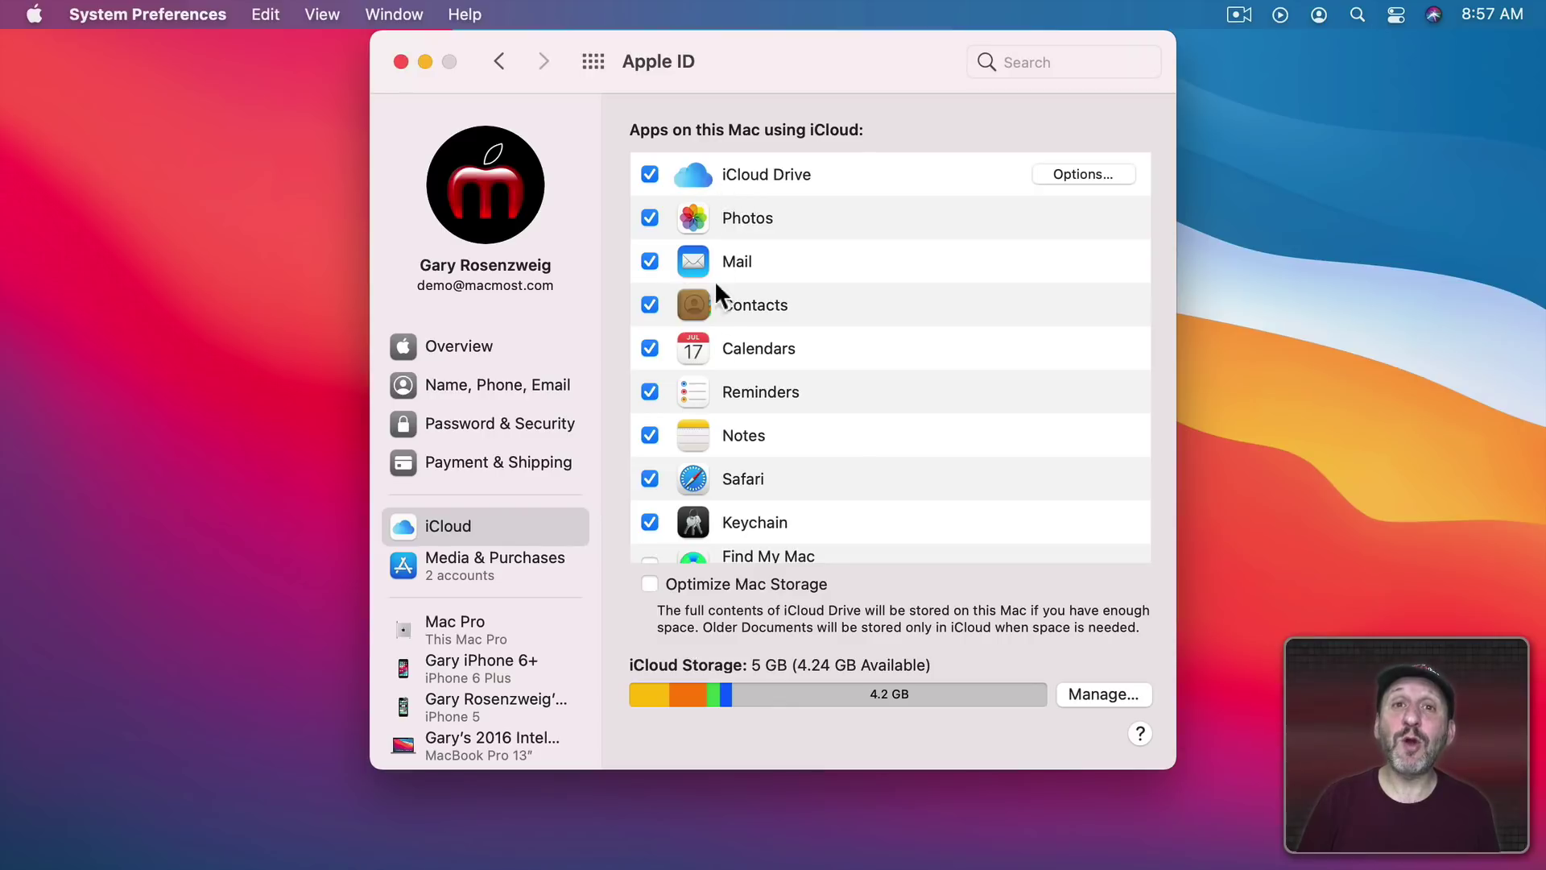
scroll(708, 445, "down", 5)
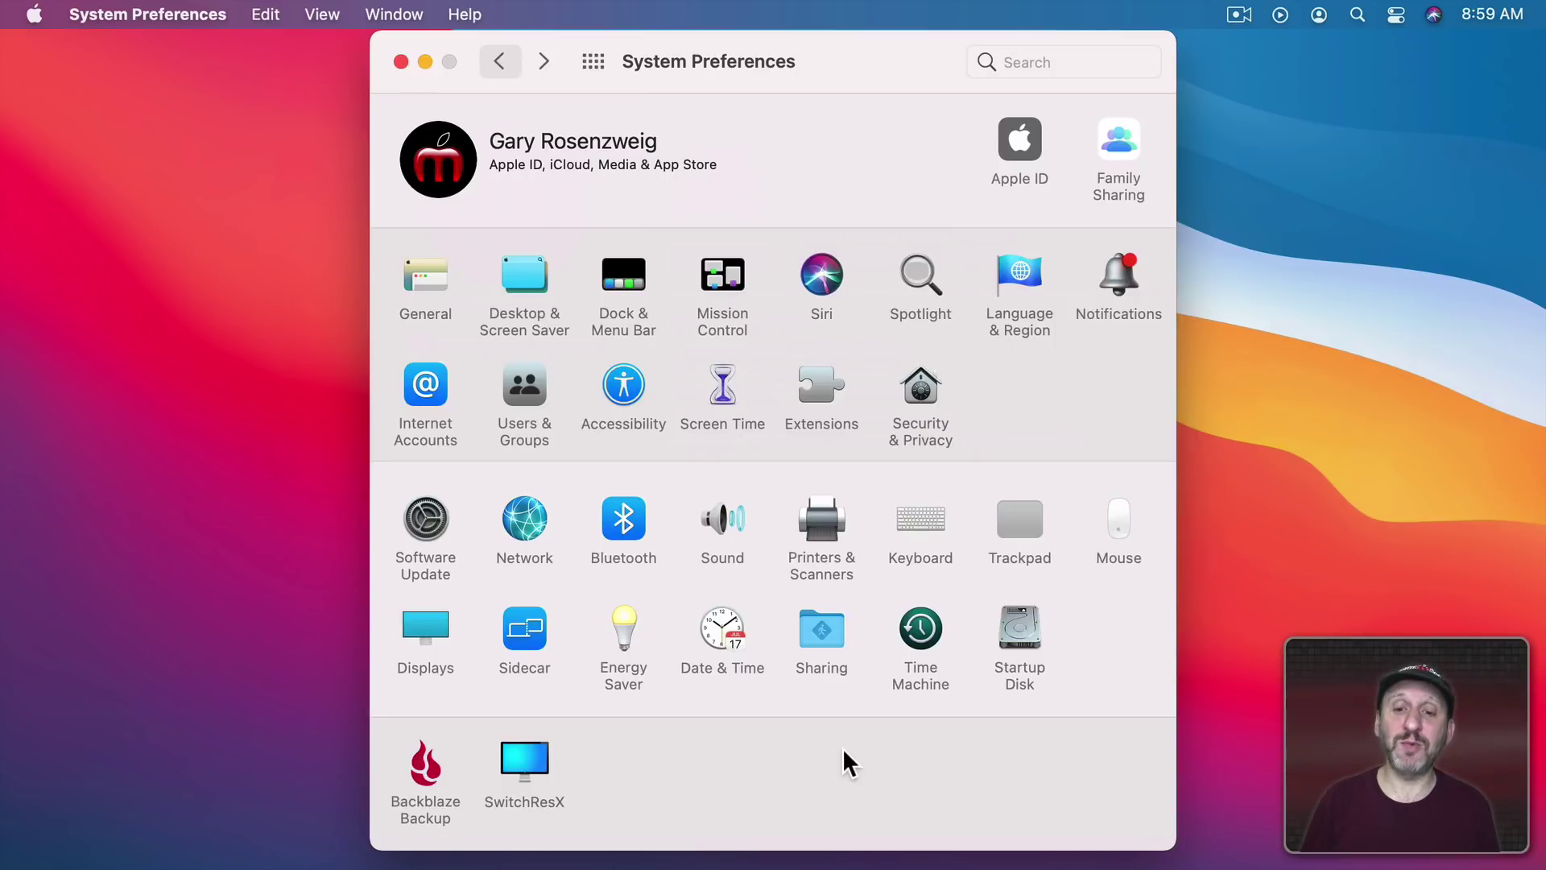
Step: Review Time Machine's available backup disks, keeping the current encrypted backup disk
left_click(917, 641)
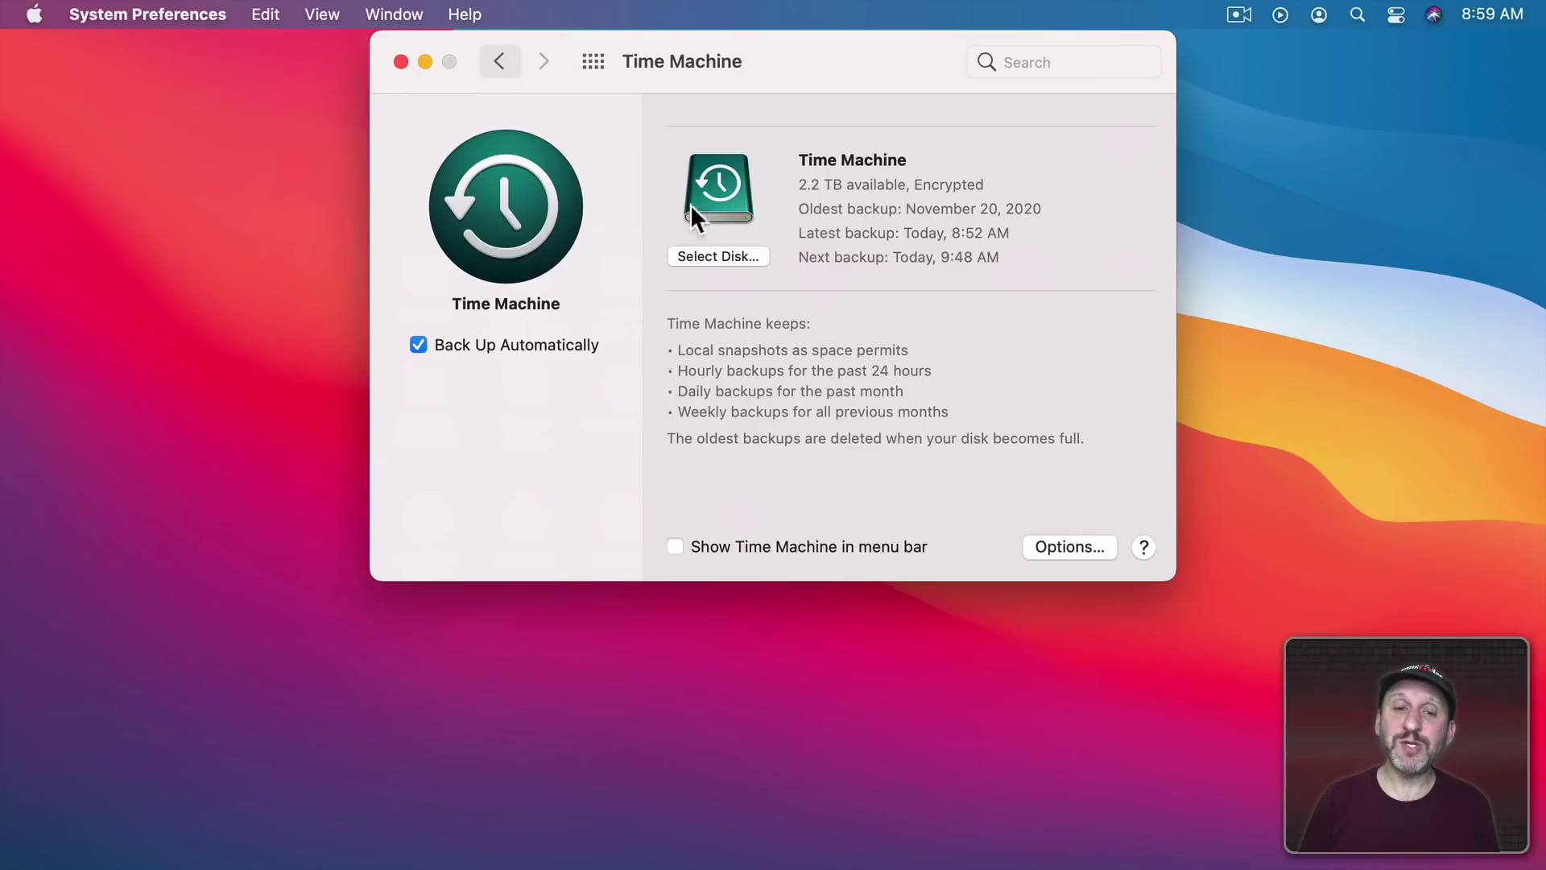
left_click(713, 258)
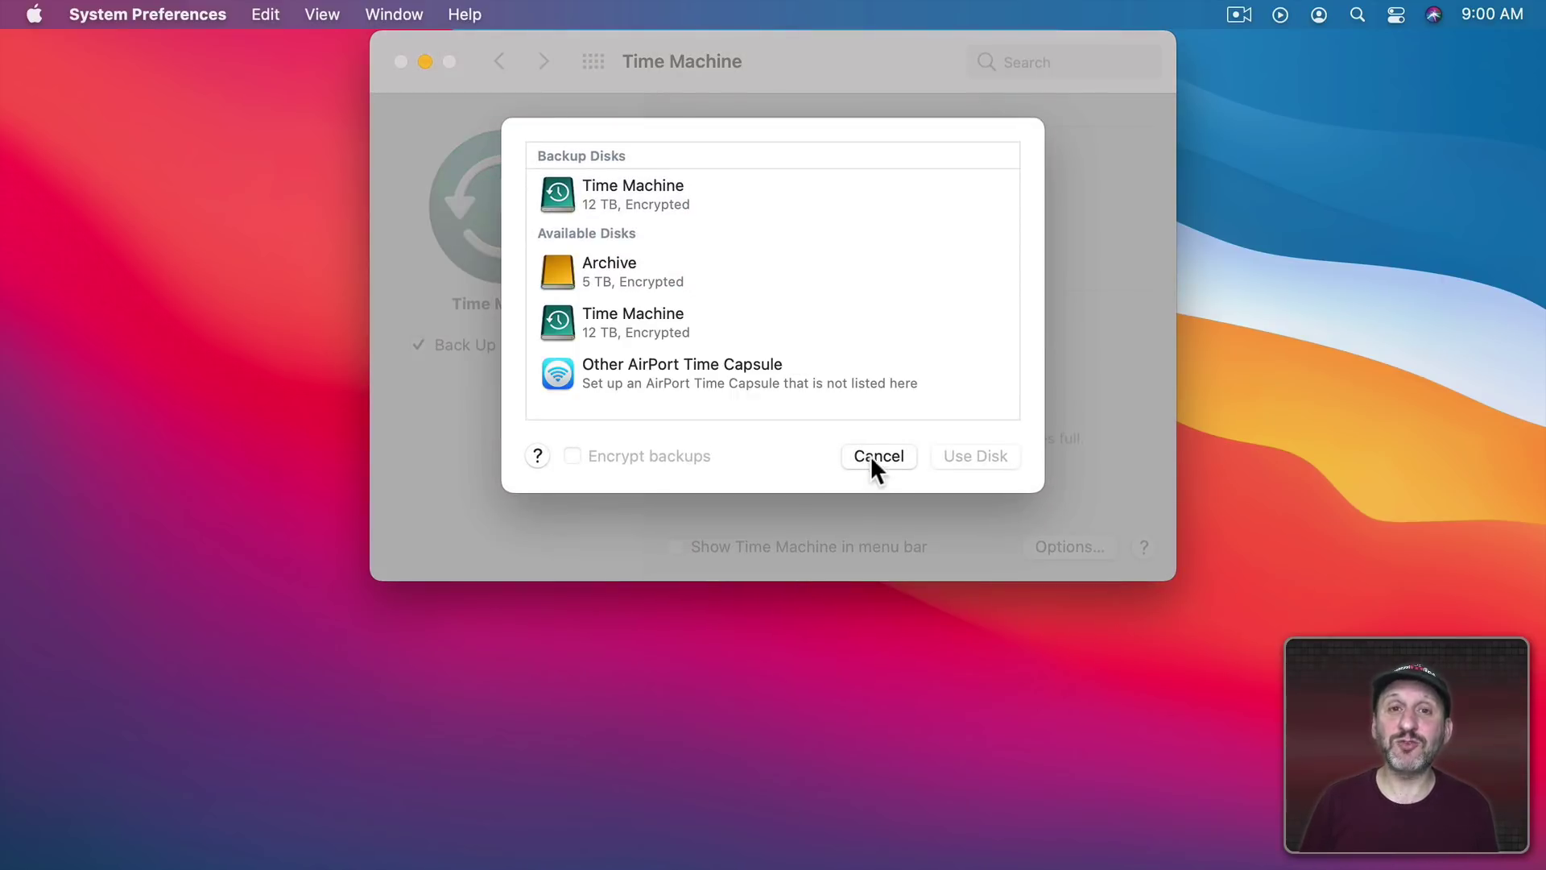
left_click(871, 455)
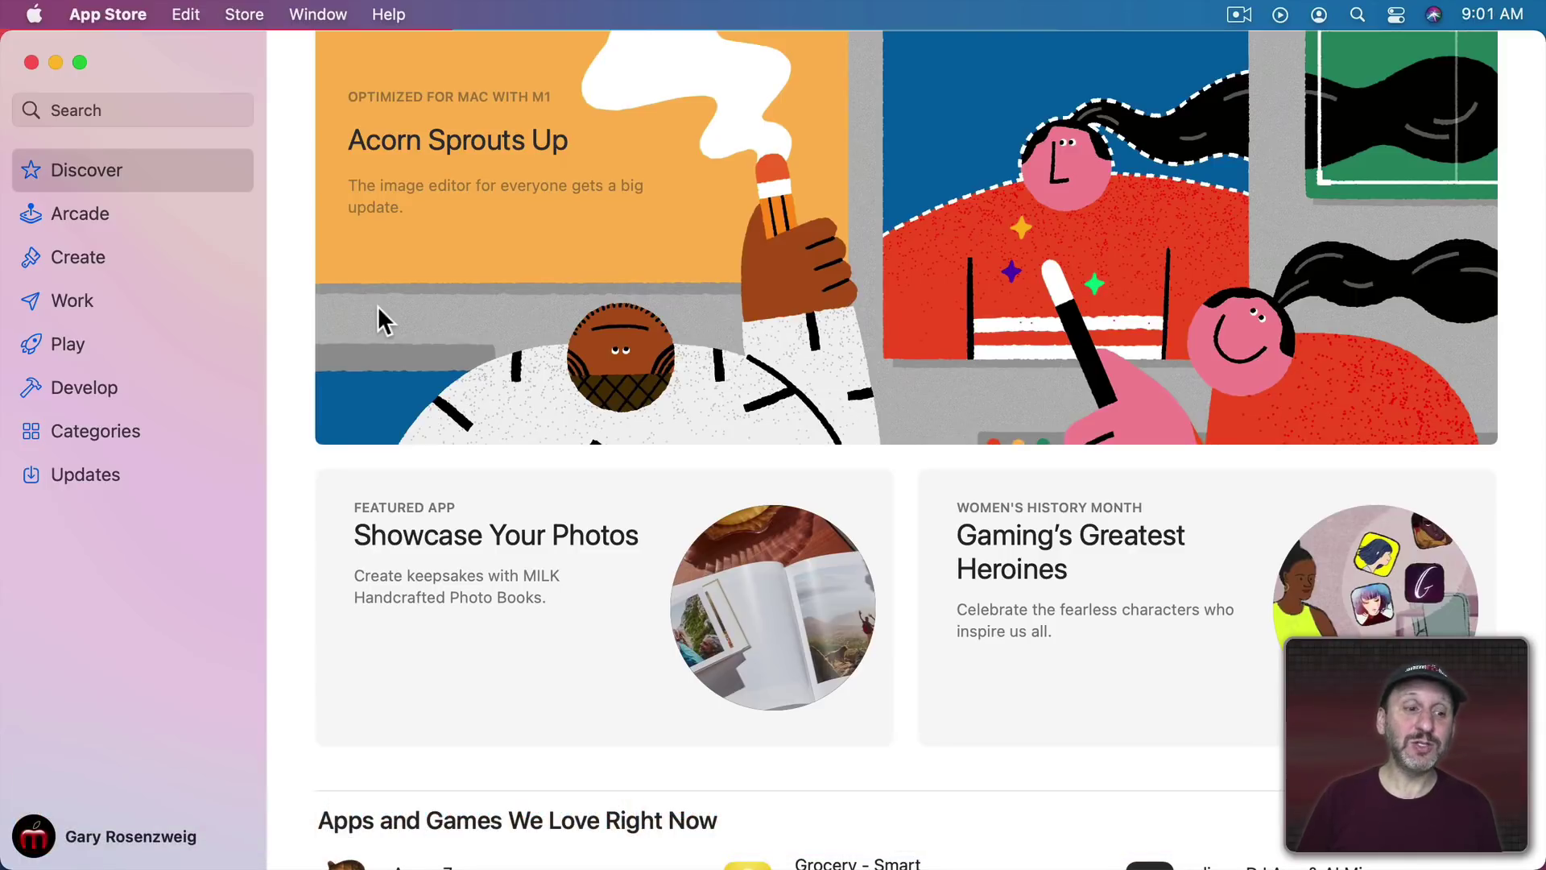
Step: Review the account's purchased apps in the App Store, including Ulysses and Kindle
left_click(39, 837)
mouse_move(416, 545)
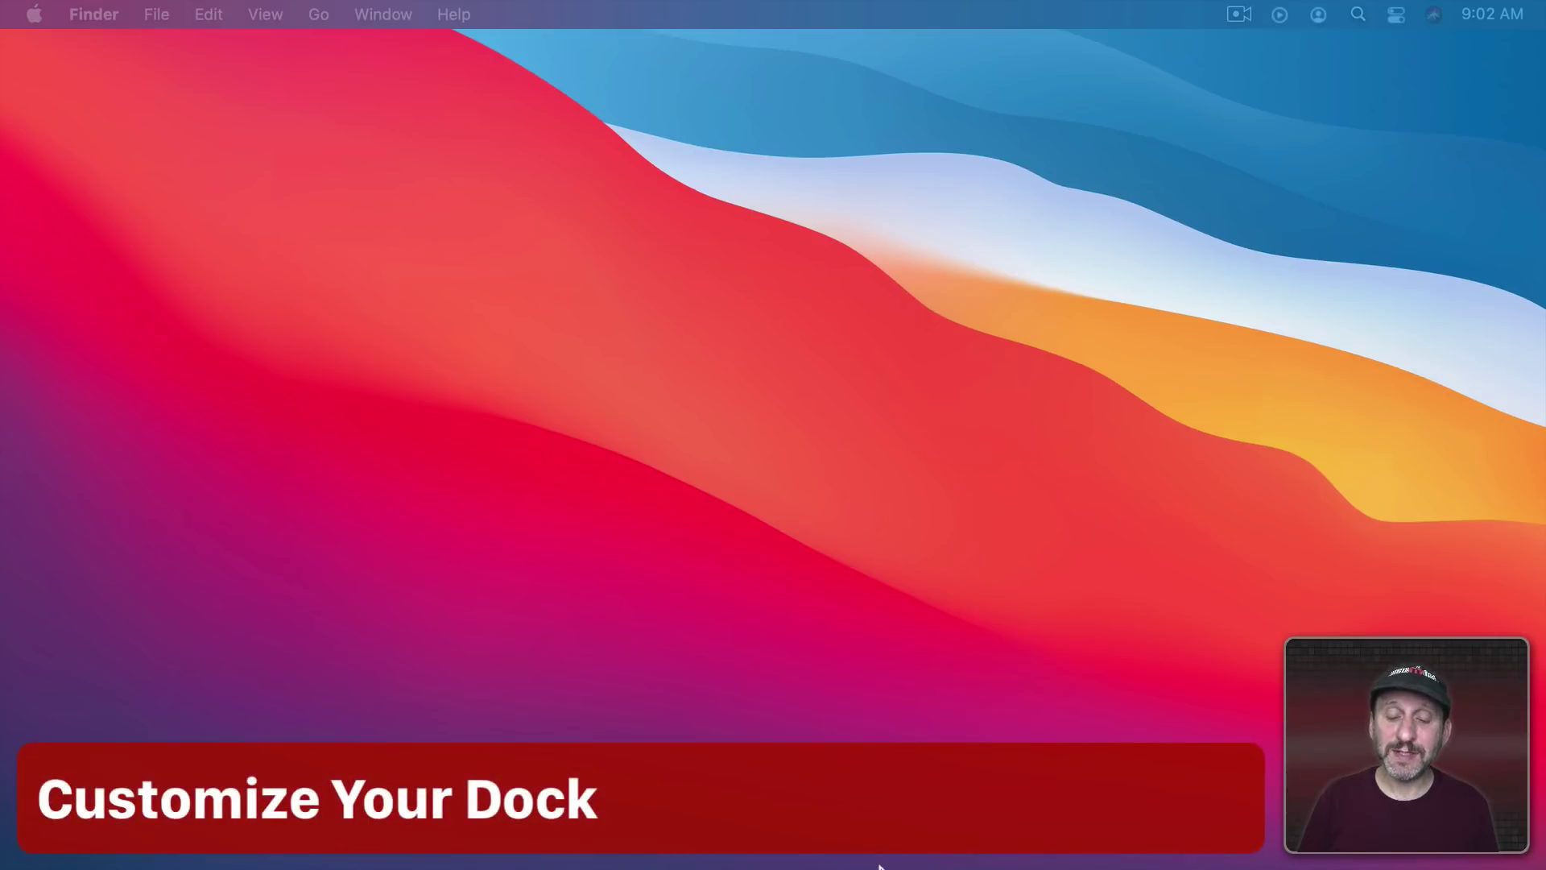
Step: Drag the Podcasts icon out of the Dock onto the desktop to remove it
mouse_move(868, 866)
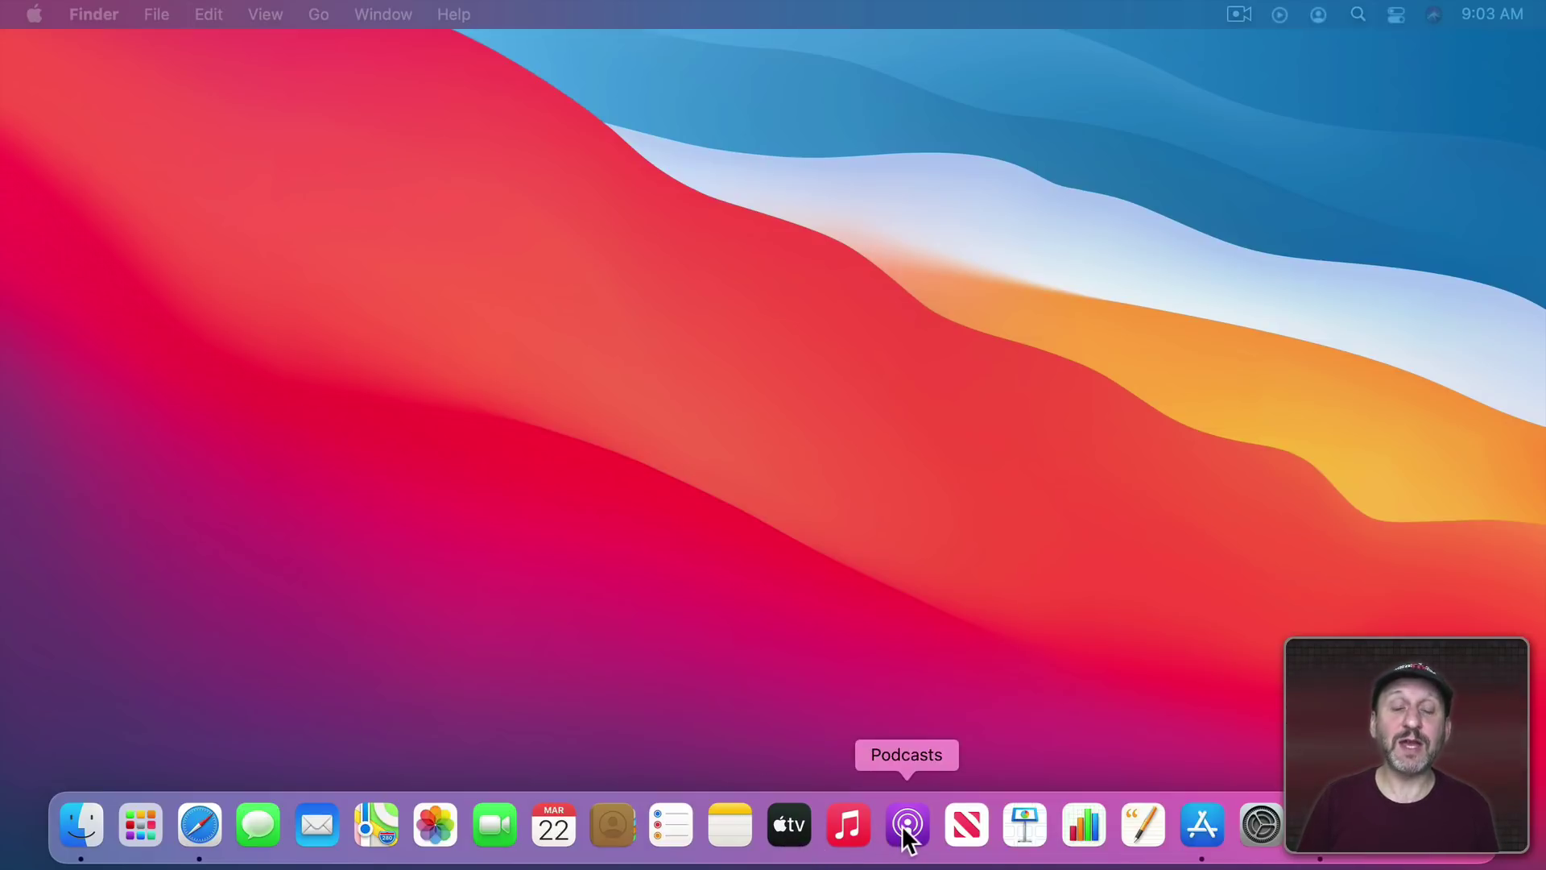
left_click_drag(903, 827, 852, 161)
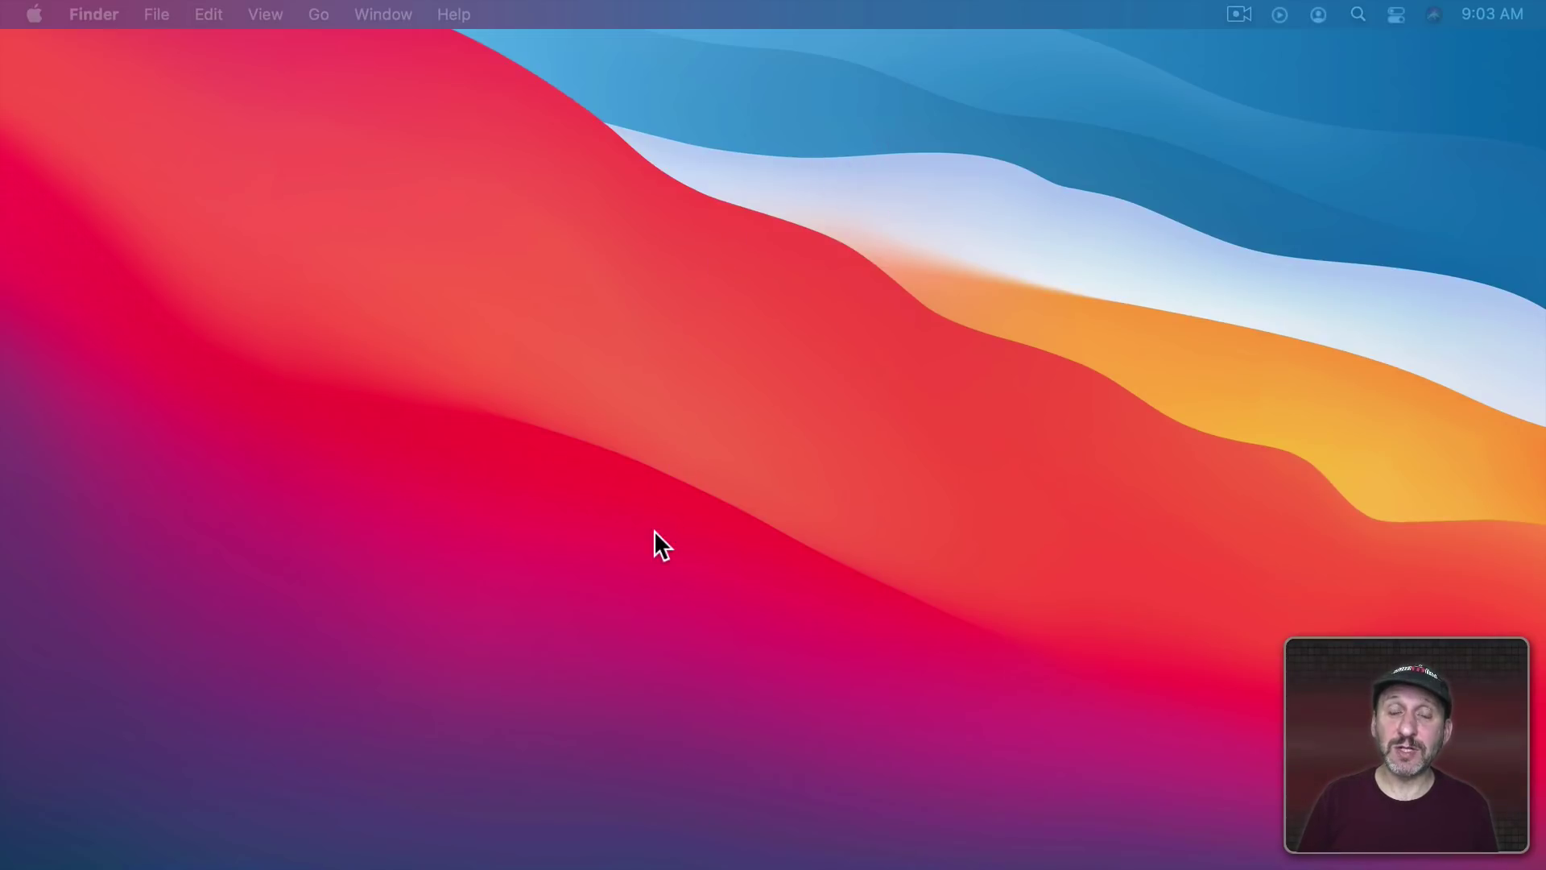
Step: Add TextEdit from the Applications folder to the Dock between Mail and Maps
left_click(668, 675)
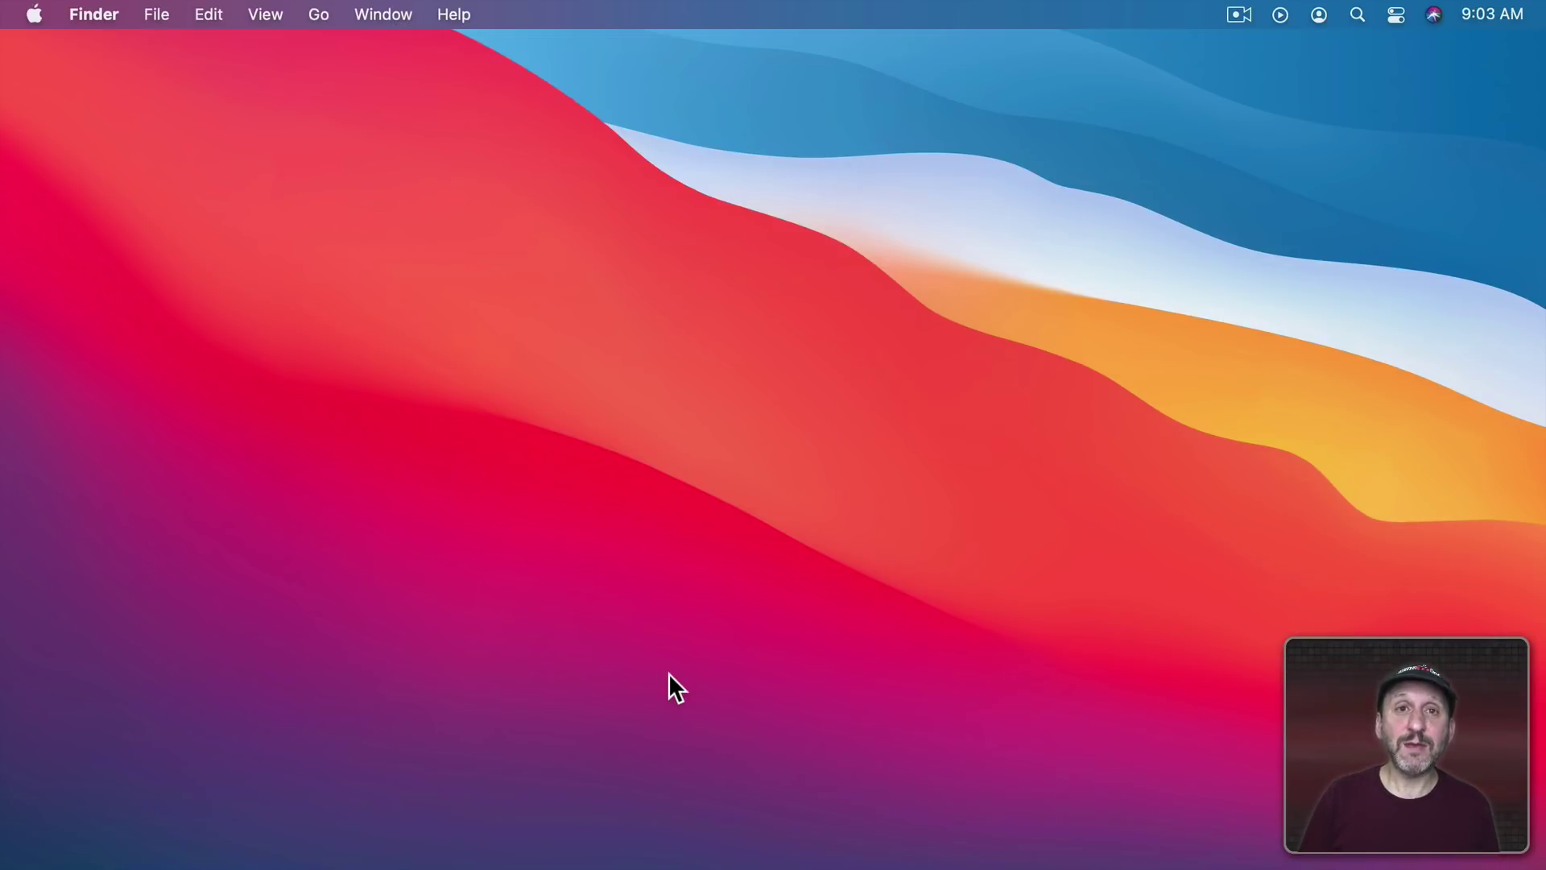
key("super+n")
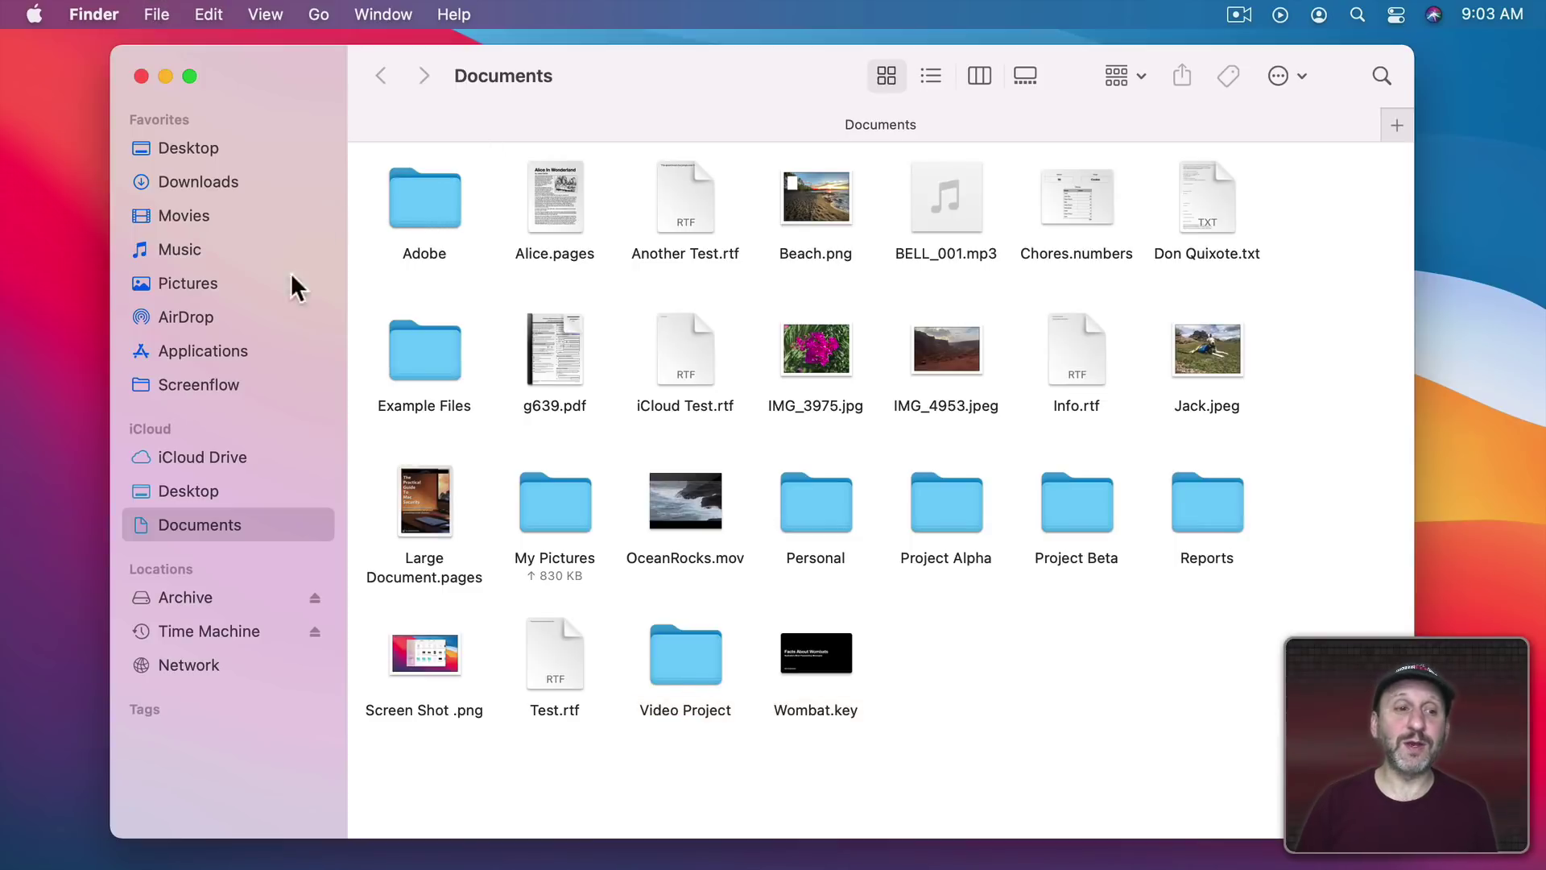
left_click(318, 15)
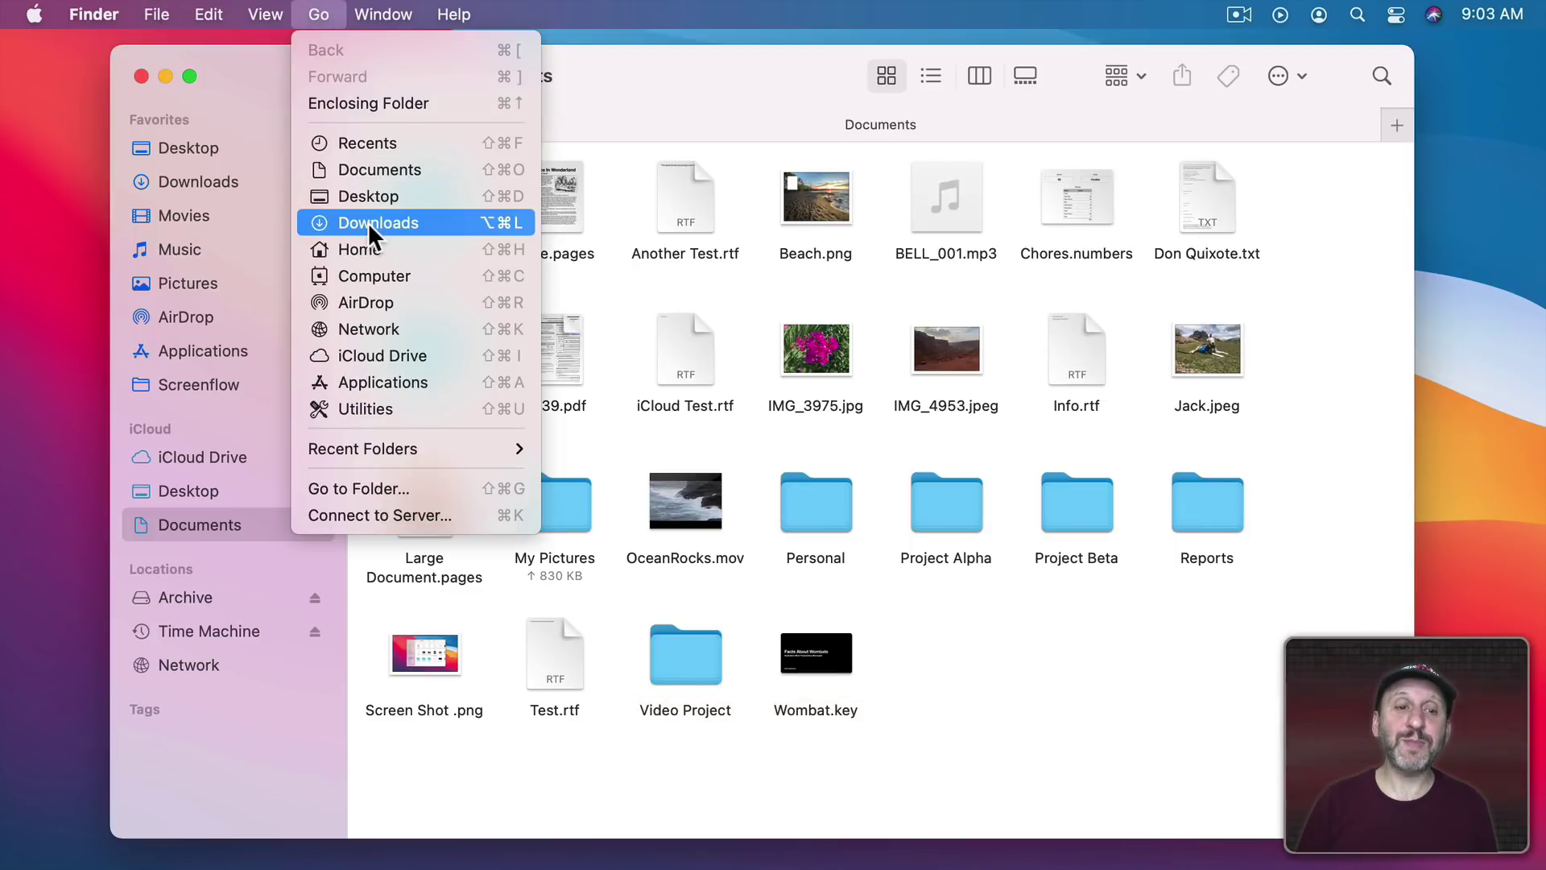
left_click(379, 382)
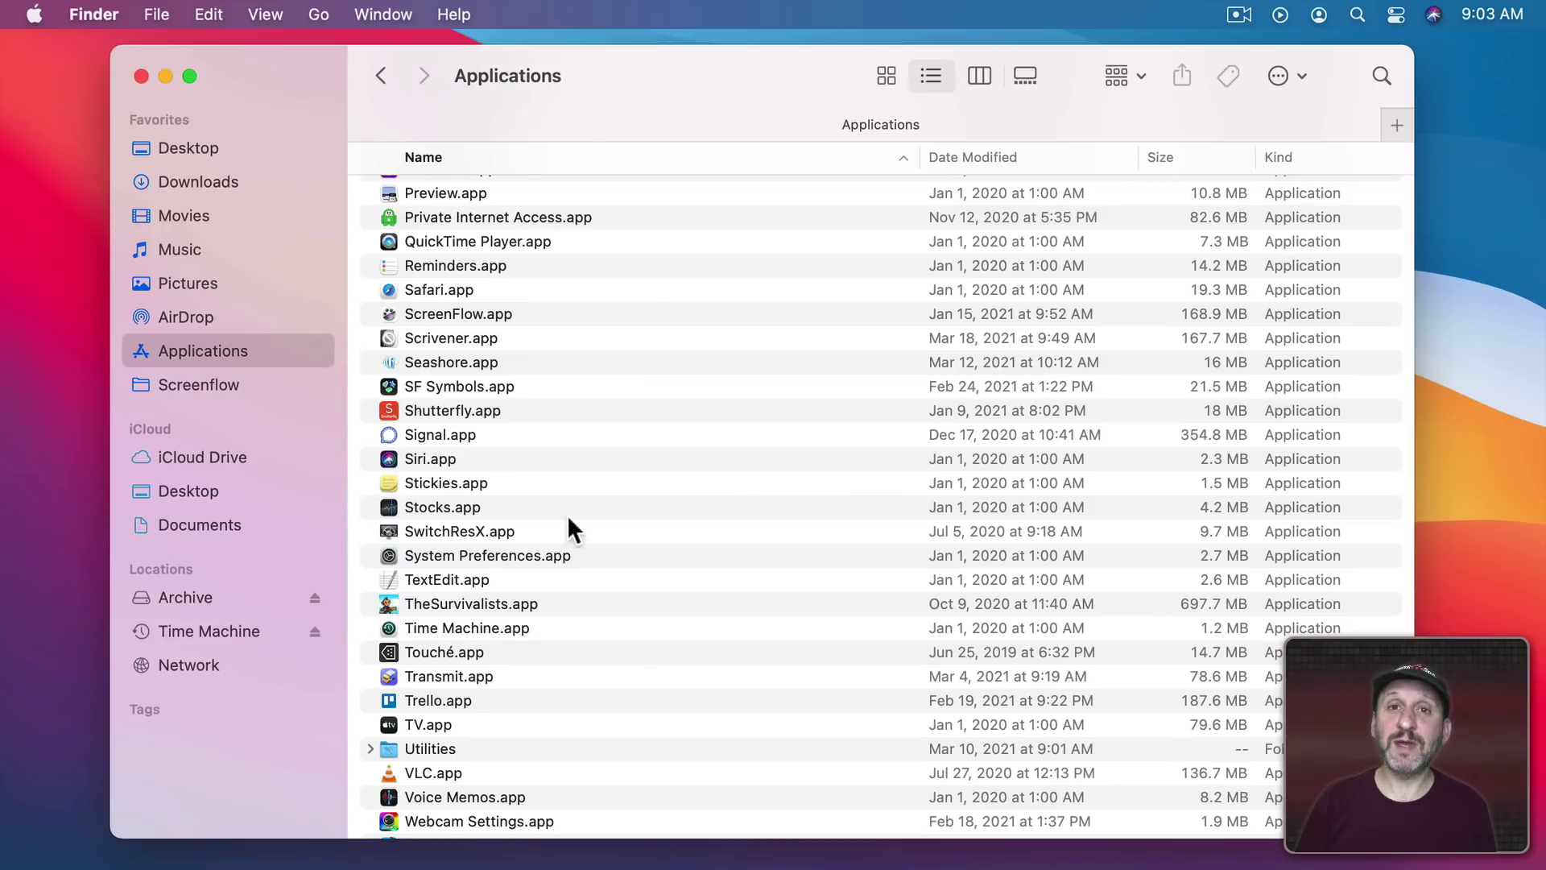
left_click_drag(388, 574, 361, 819)
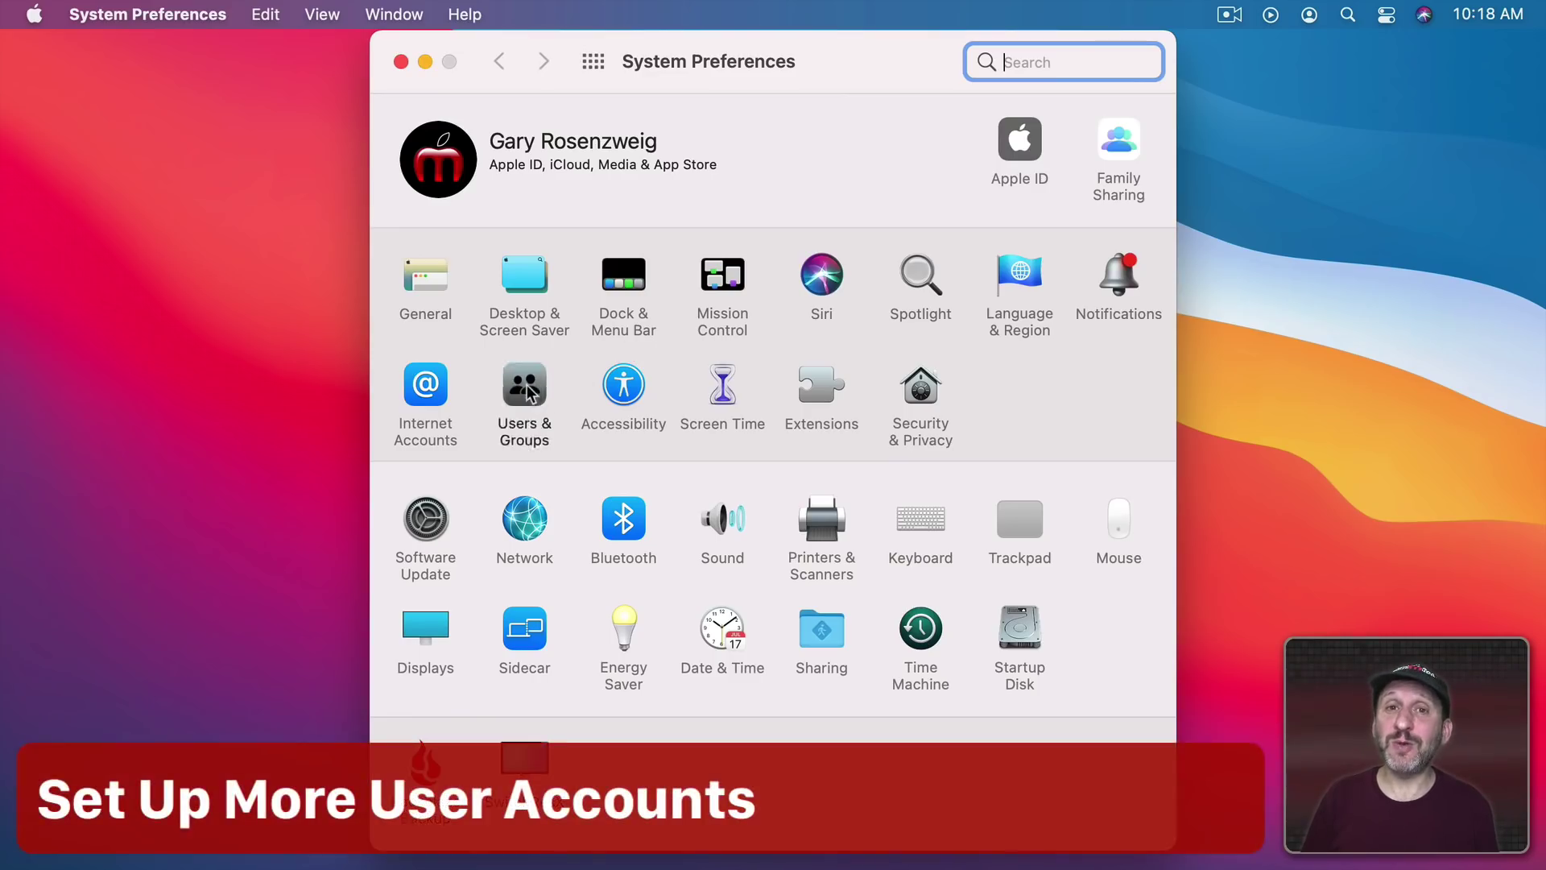
Step: Unlock Users & Groups with the admin password
left_click(525, 386)
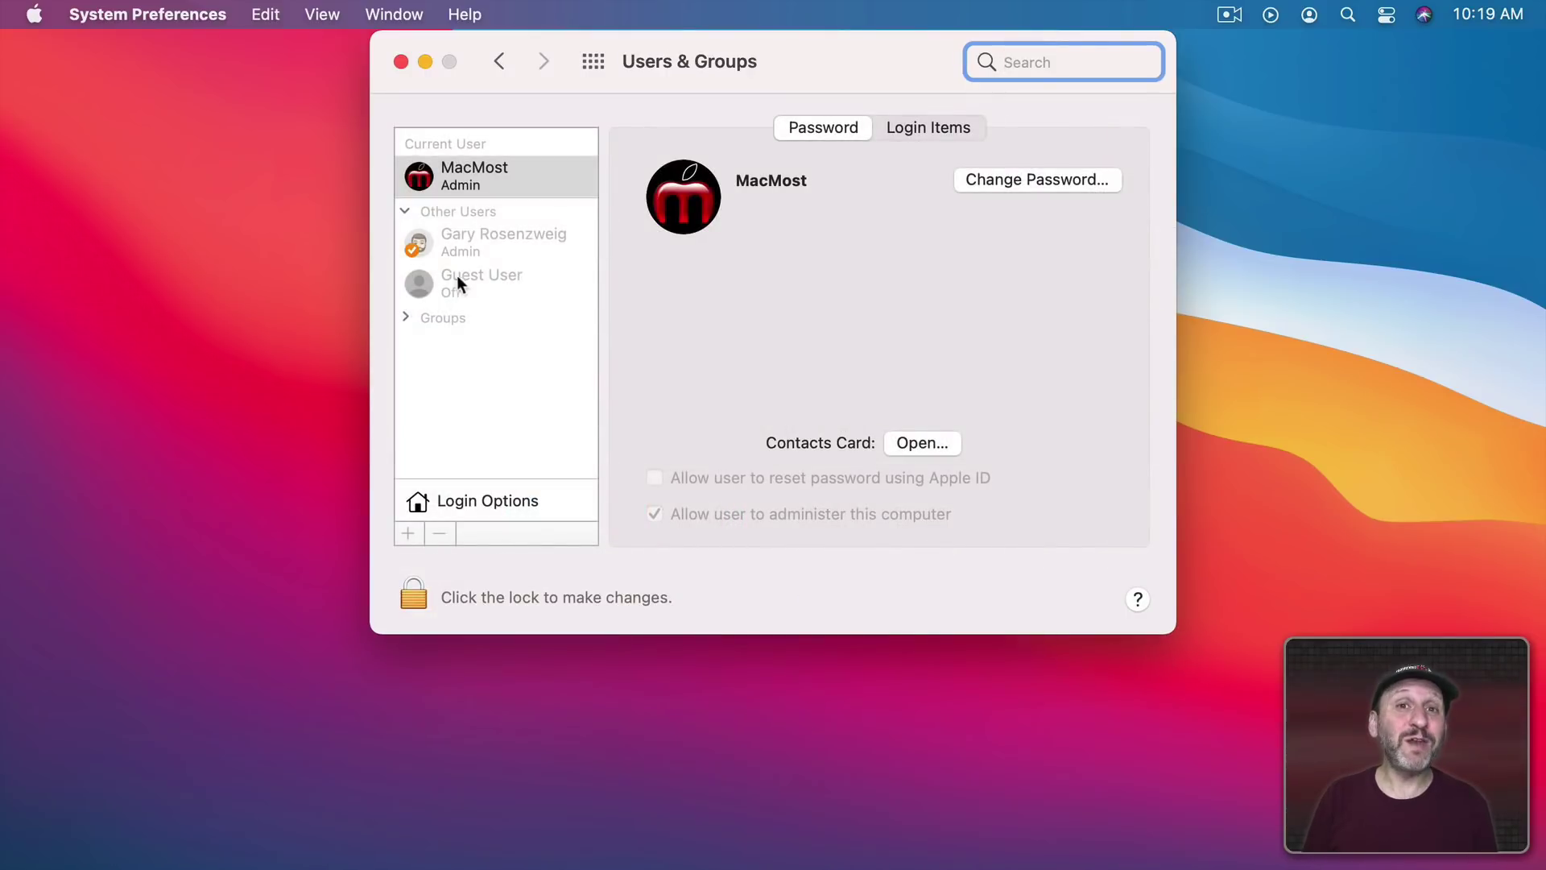
left_click(413, 596)
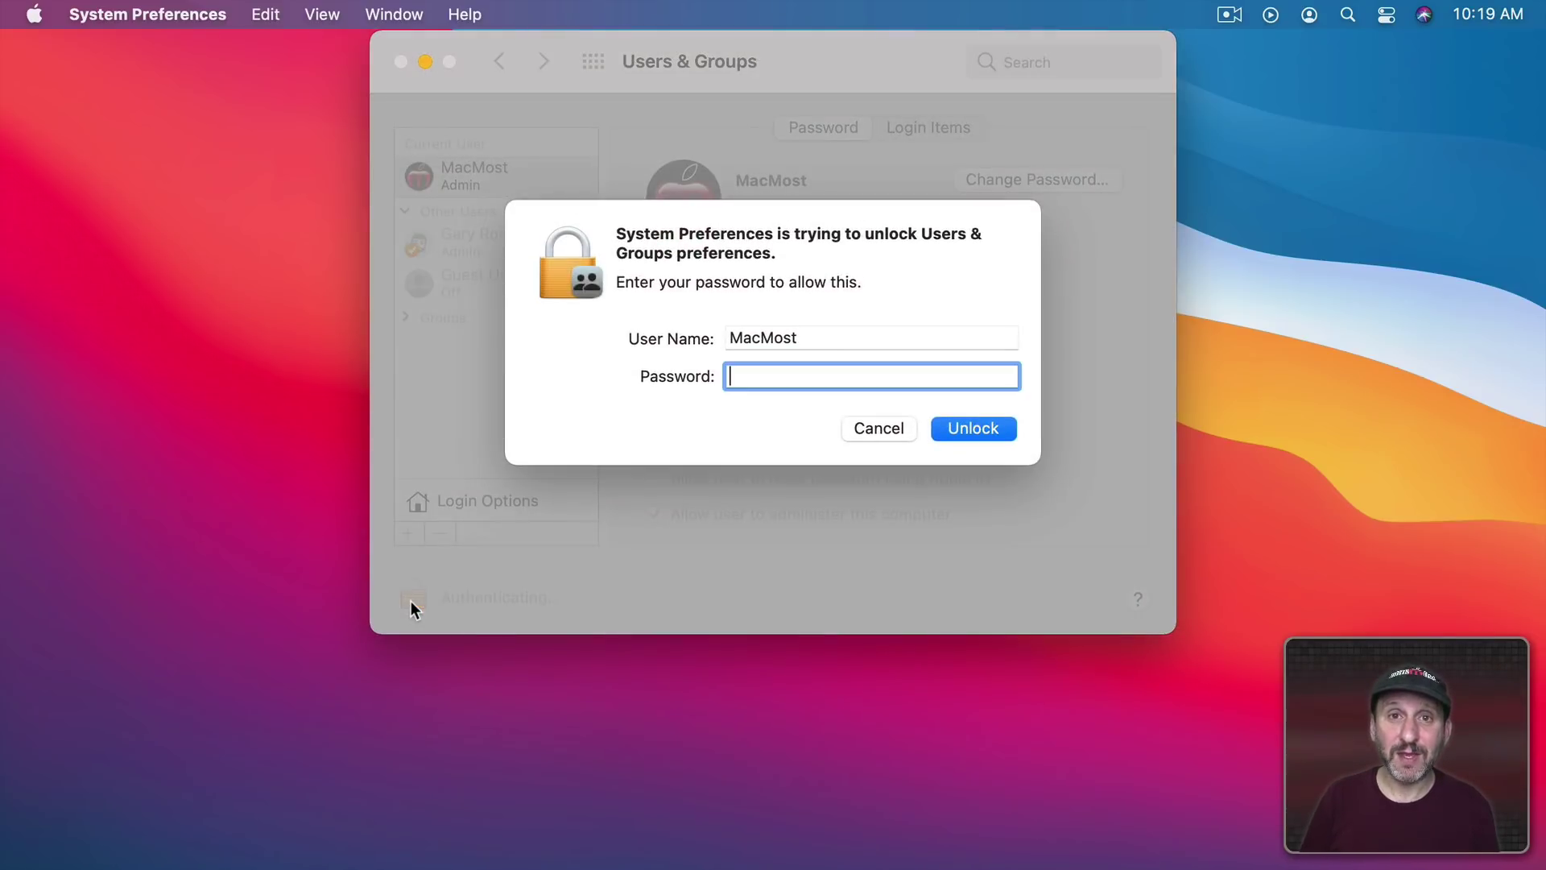
type("*********")
key("Return")
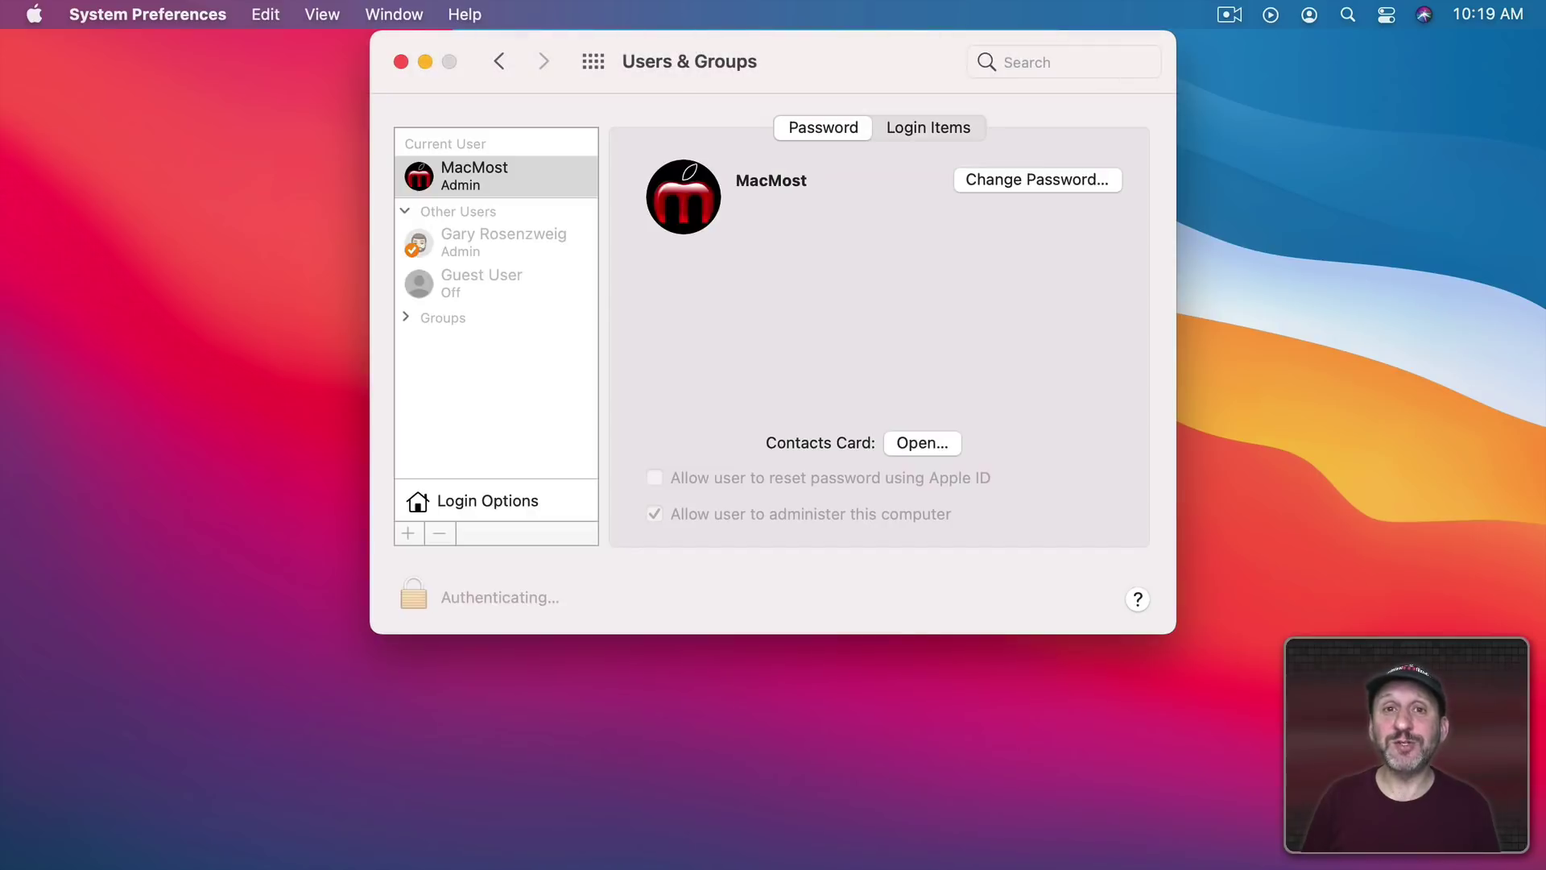
Step: Start a new Administrator account, enter its full and account names, and request a suggested password
left_click(405, 531)
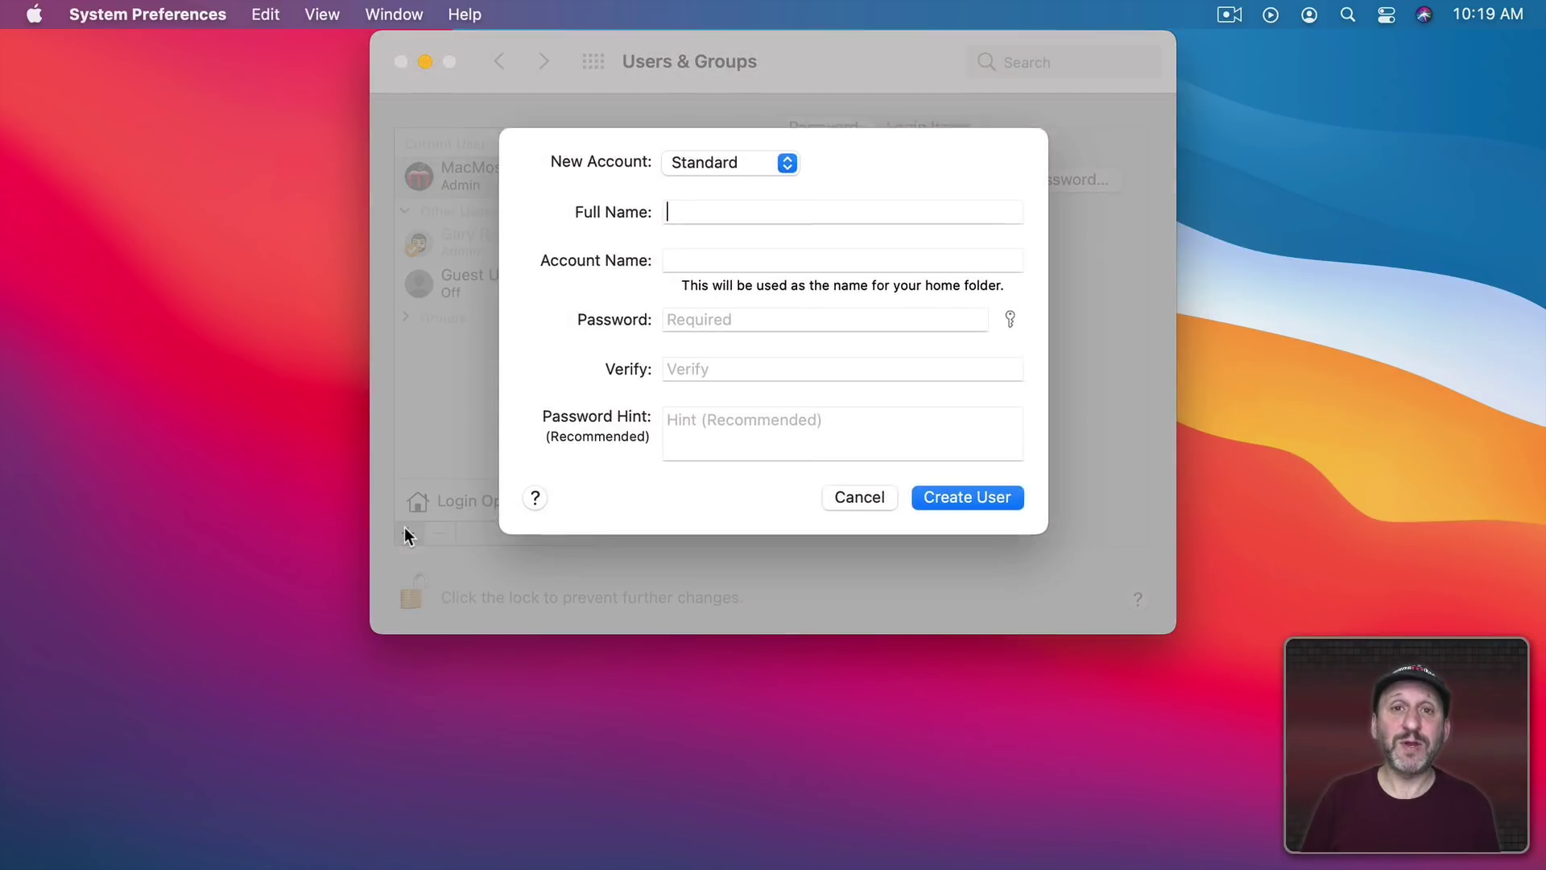
left_click(686, 157)
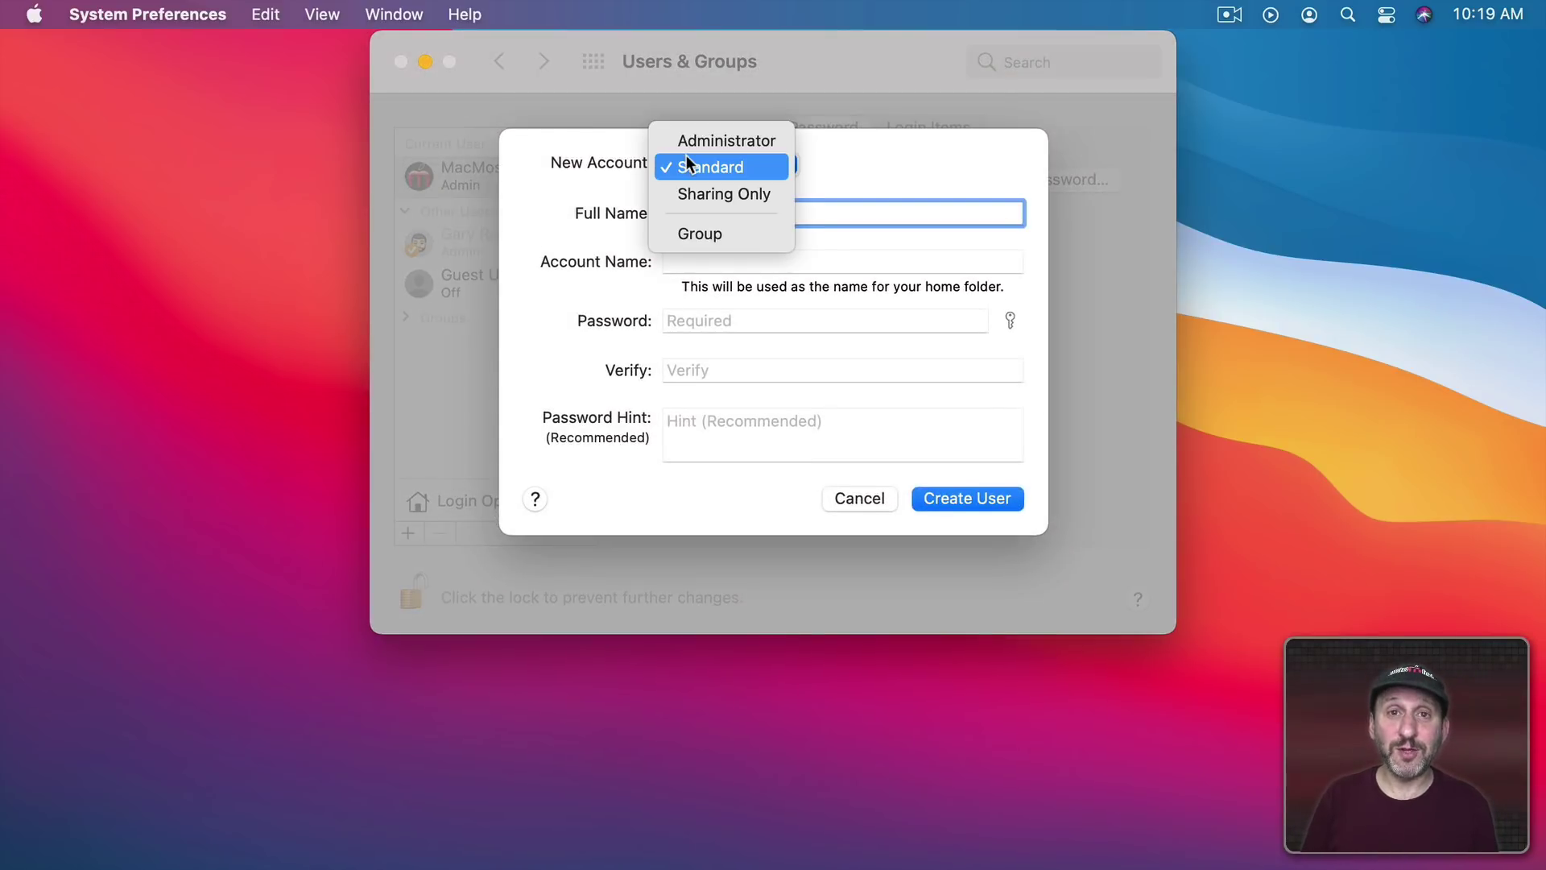
left_click(702, 143)
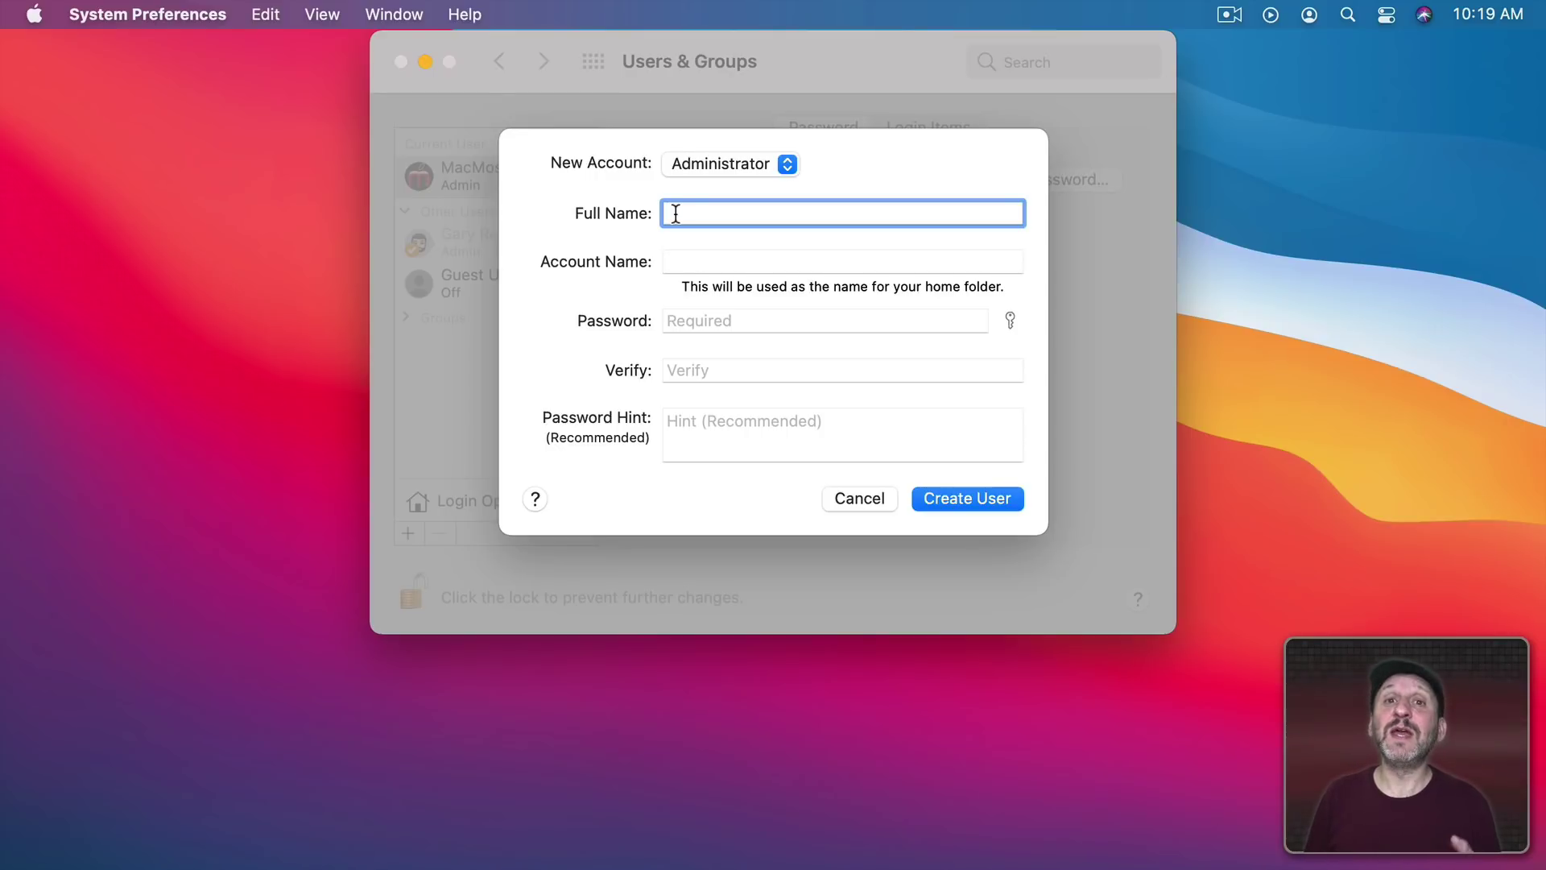
type("c")
key("Tab")
type("jo")
key("Tab")
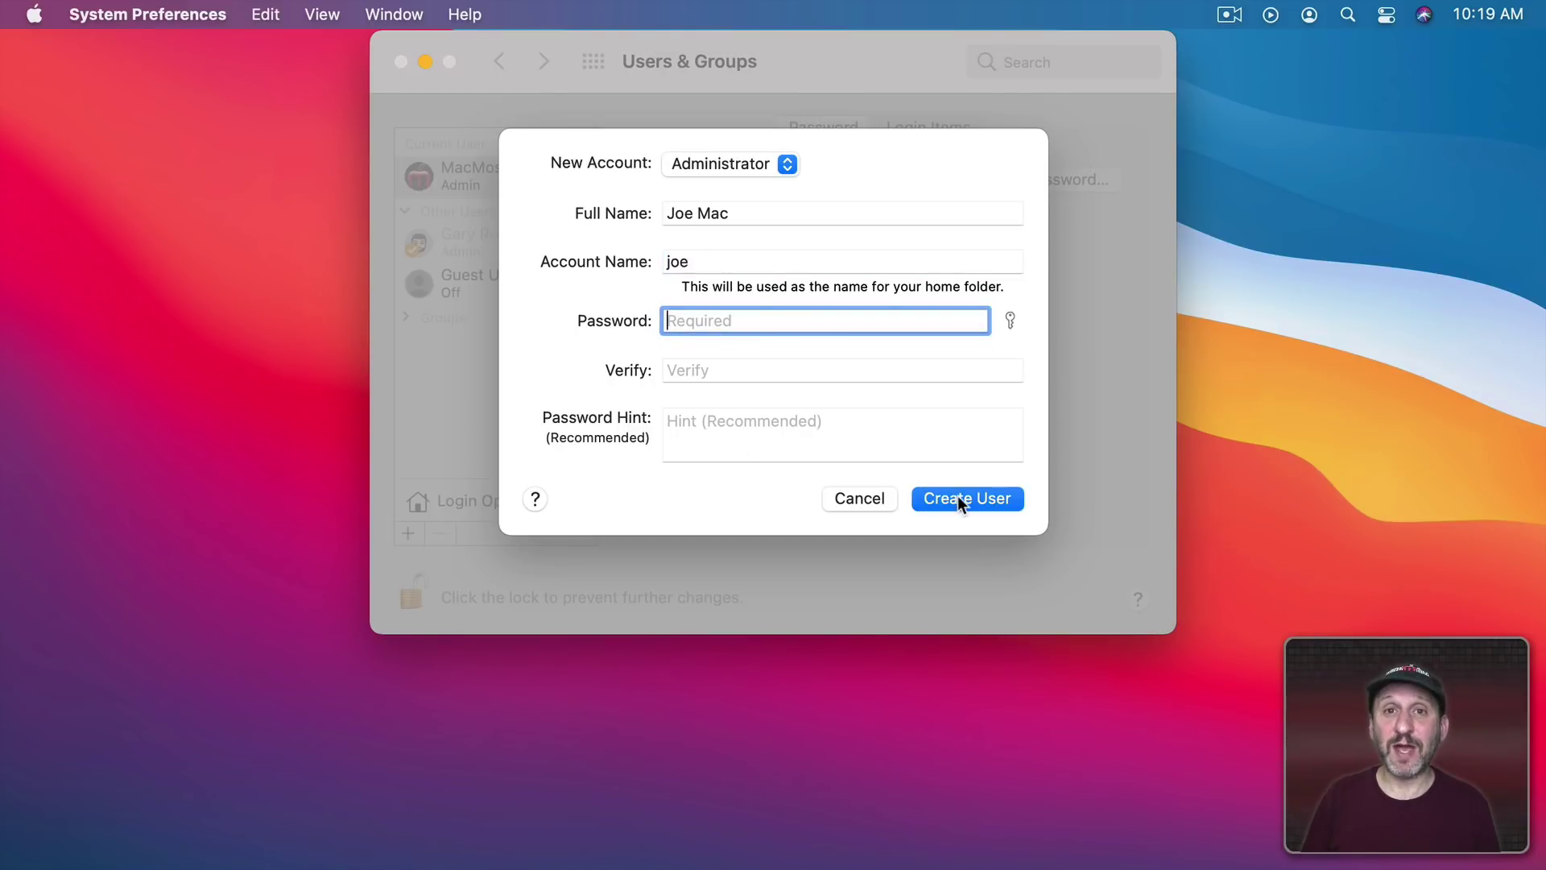
left_click(1010, 321)
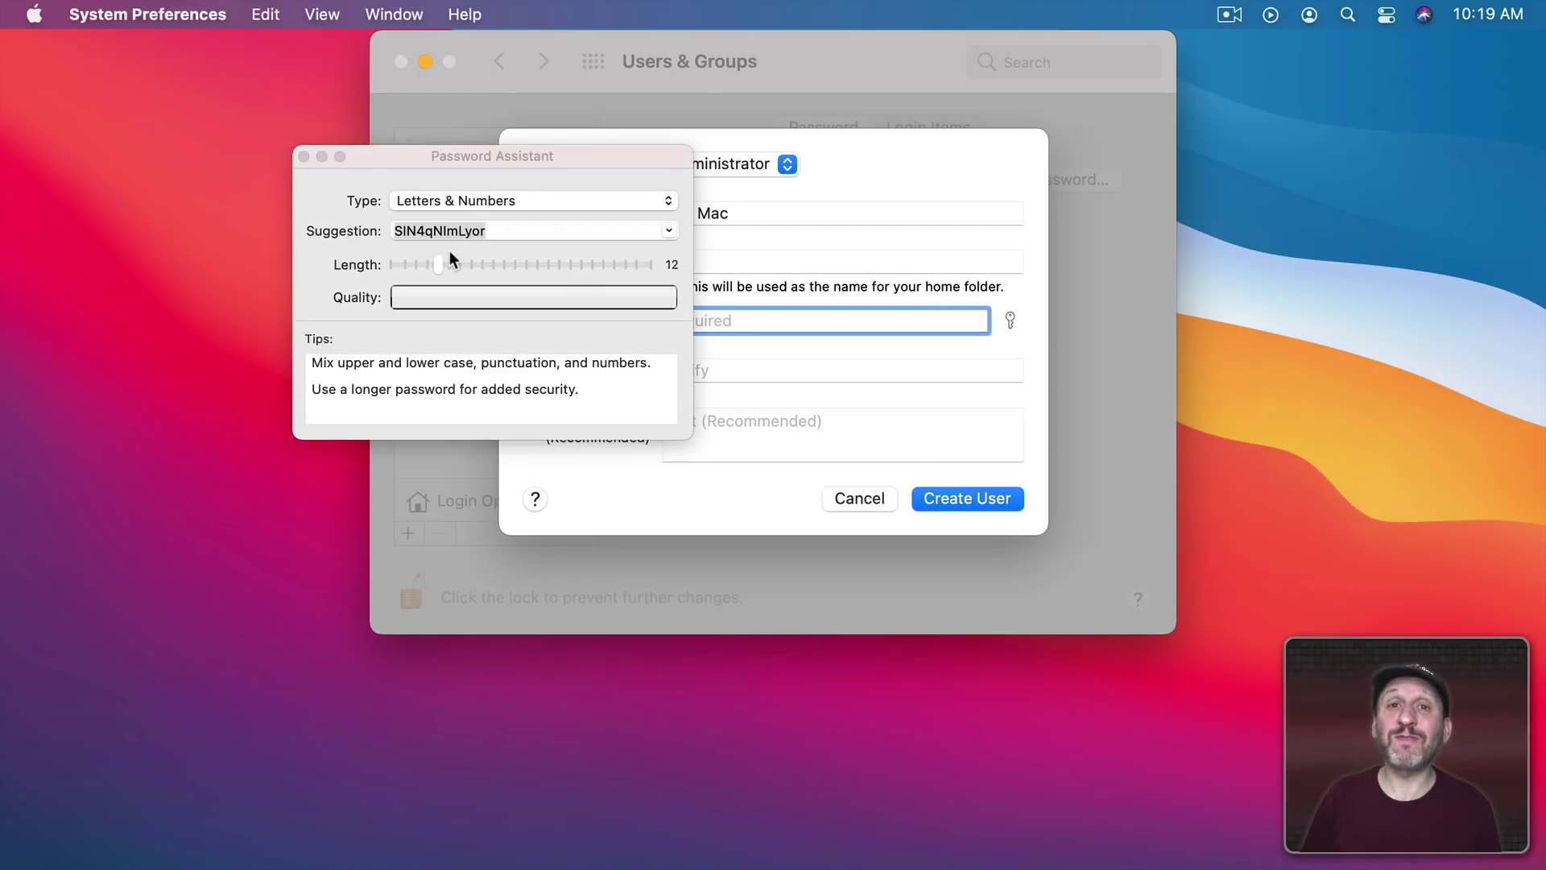
left_click(303, 156)
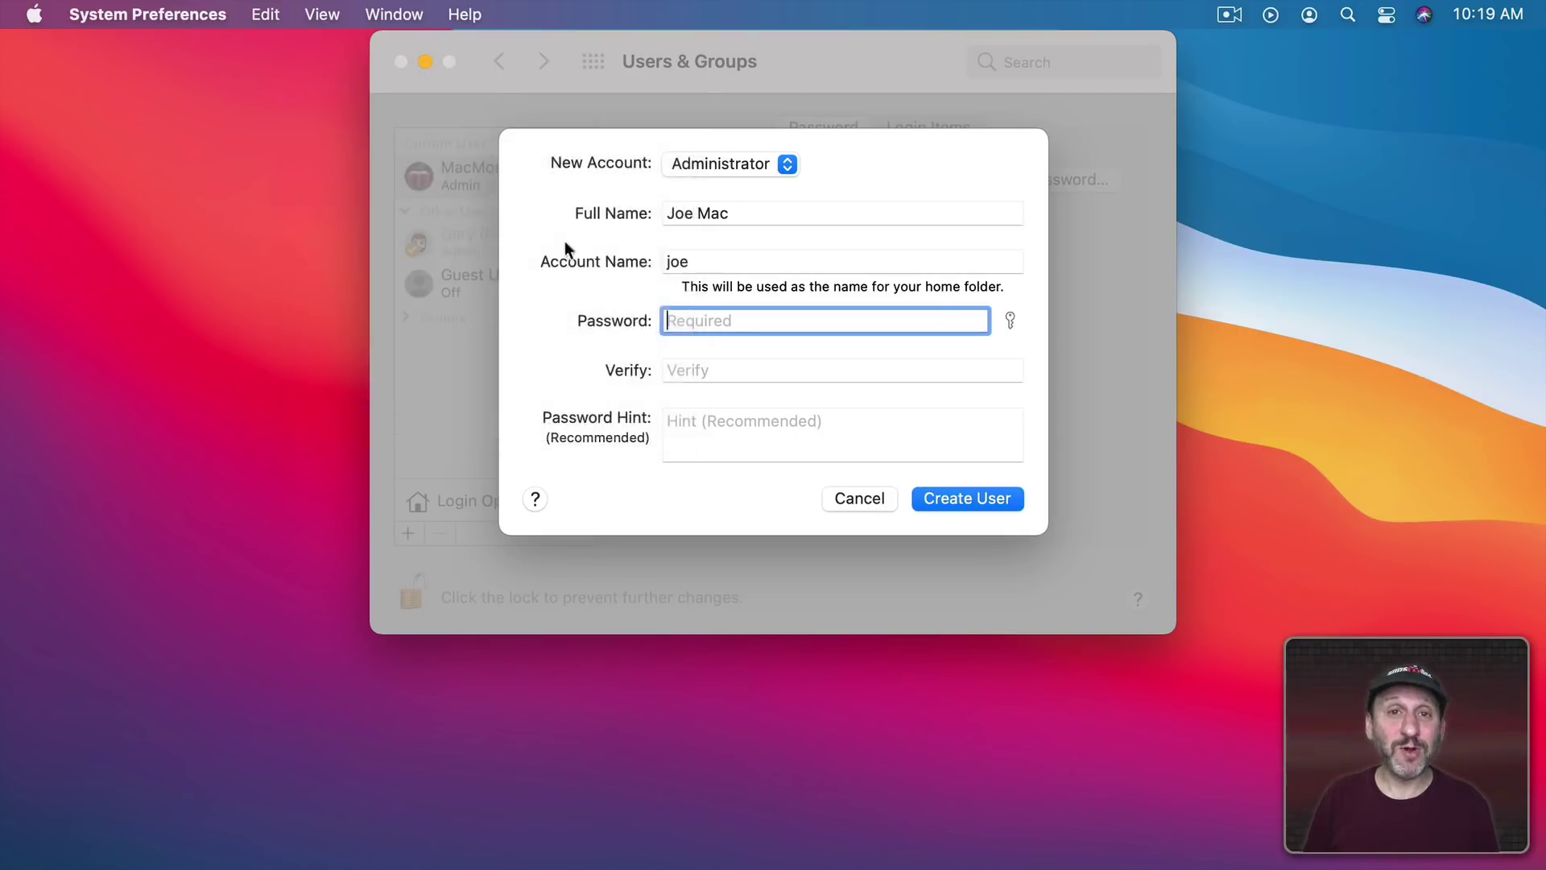